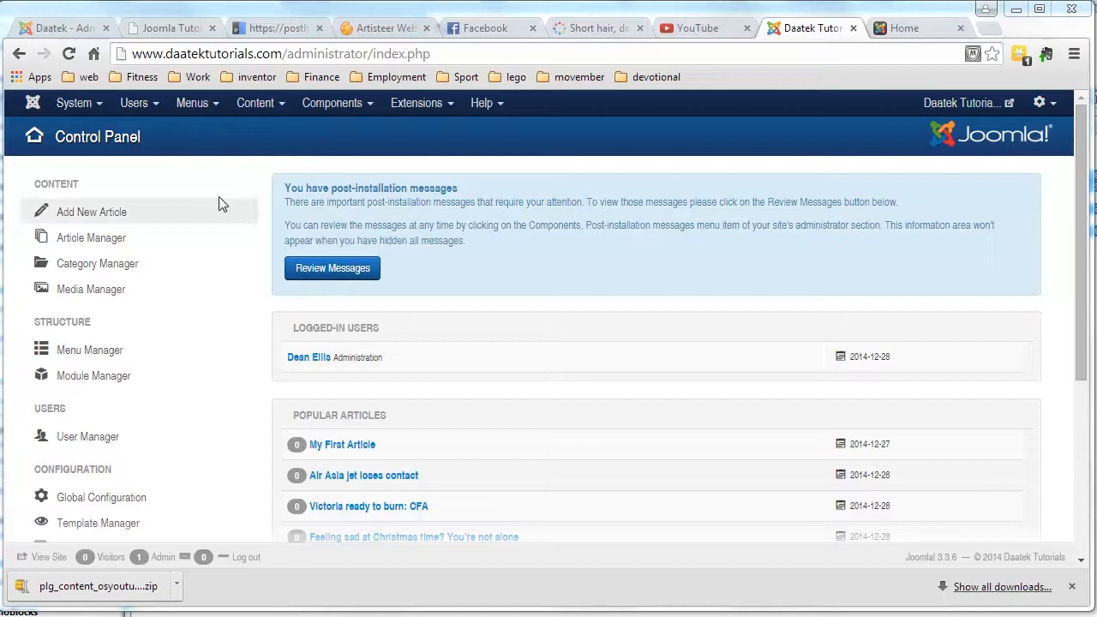
Open the Main Menu's item list and open the Home menu item for editing.
left_click(205, 104)
mouse_move(208, 176)
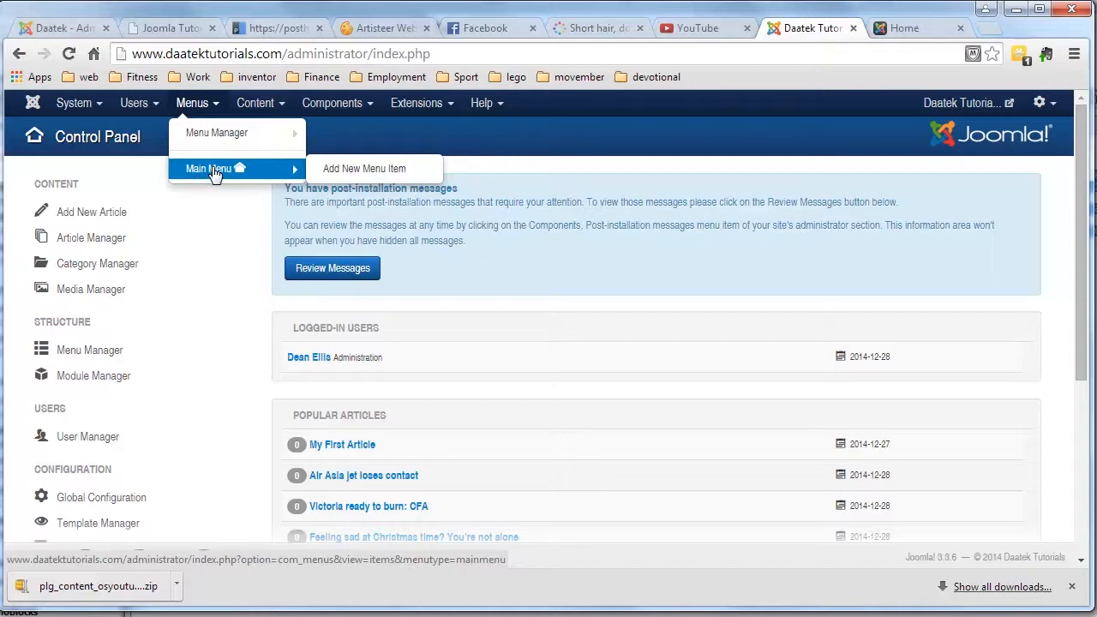
left_click(214, 174)
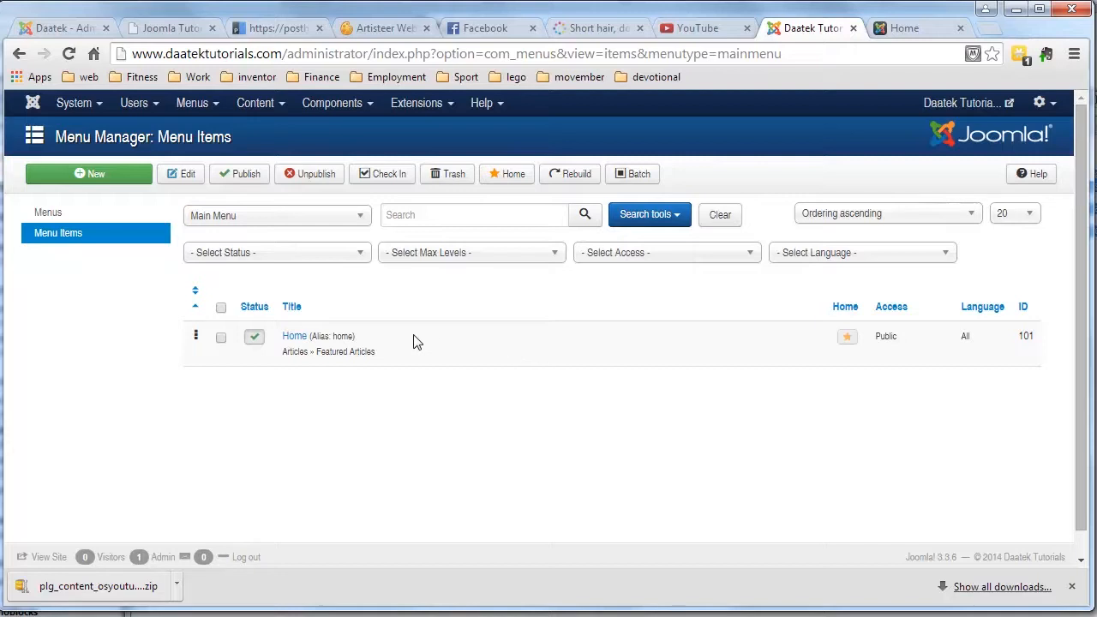
left_click(293, 340)
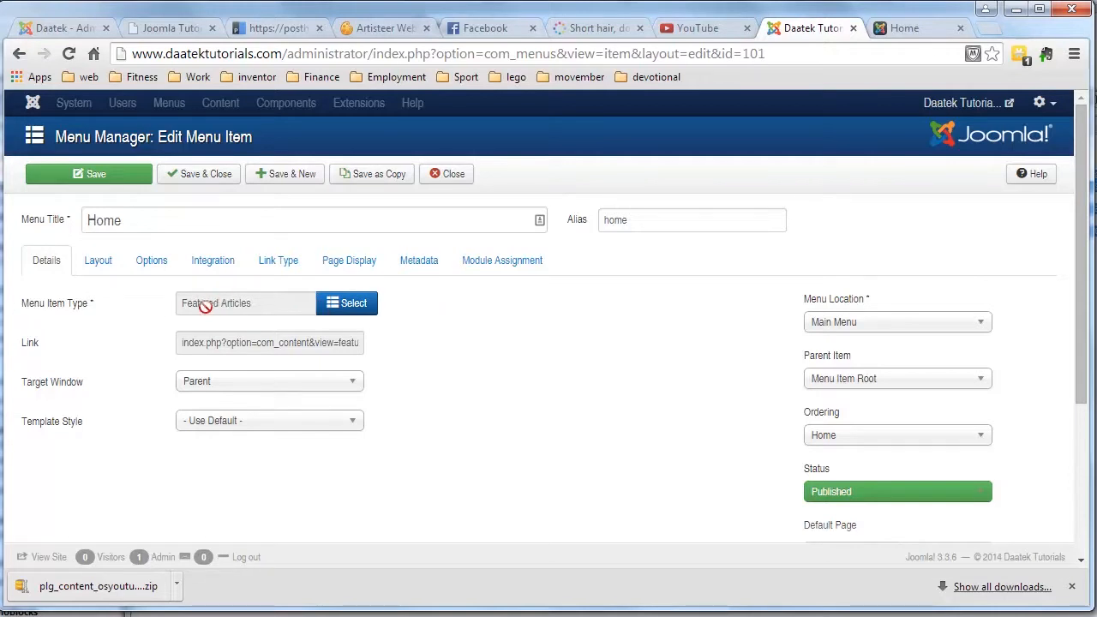
Examine the available menu item types, including Articles, Contacts, Newsfeeds and RSForm! Pro, and close the Home item without changes.
left_click(350, 306)
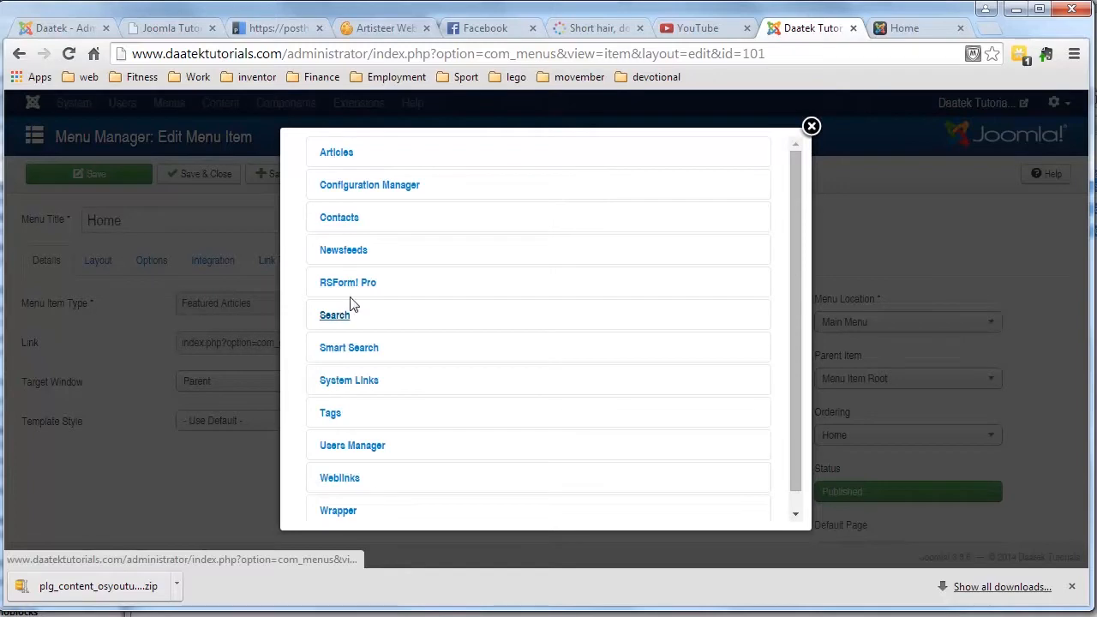
scroll(355, 196, "down", 1)
scroll(390, 343, "up", 1)
left_click(338, 157)
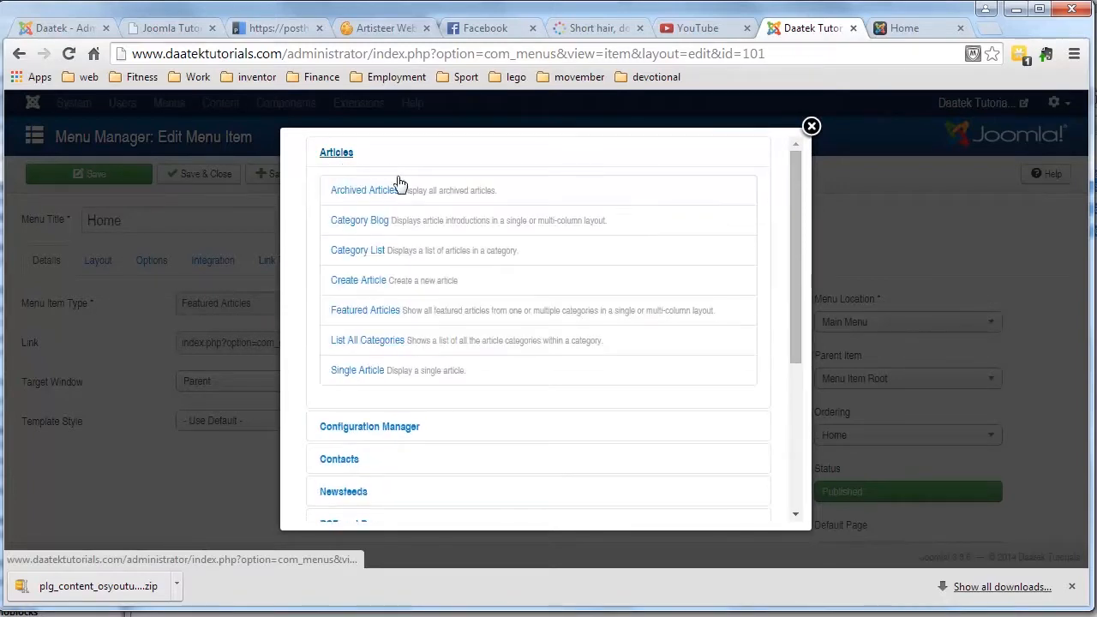
left_click(336, 153)
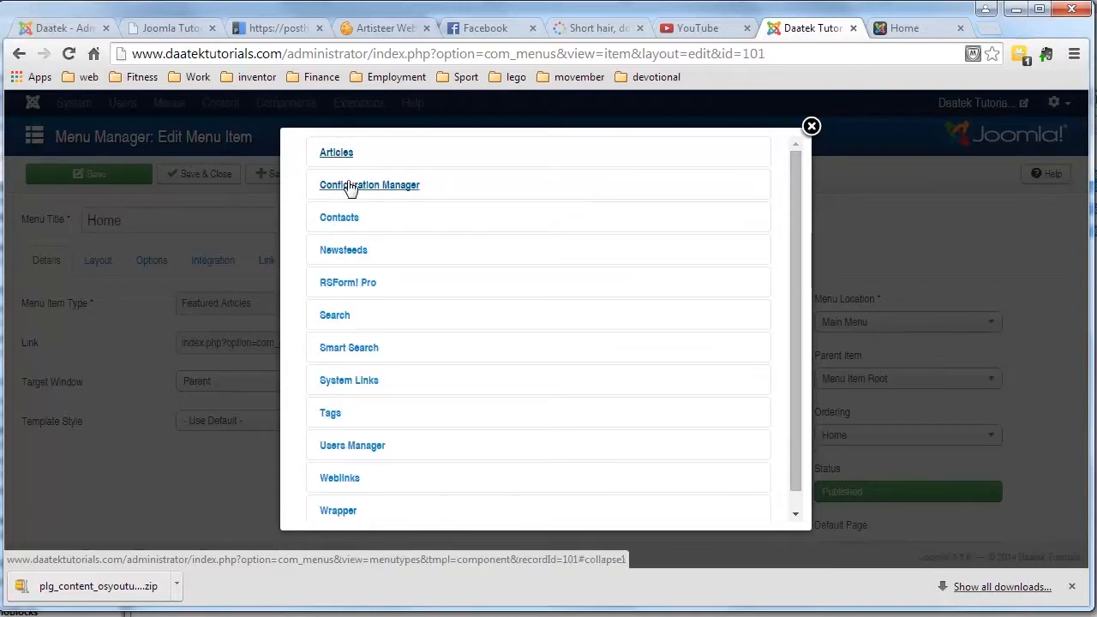
left_click(350, 186)
left_click(340, 306)
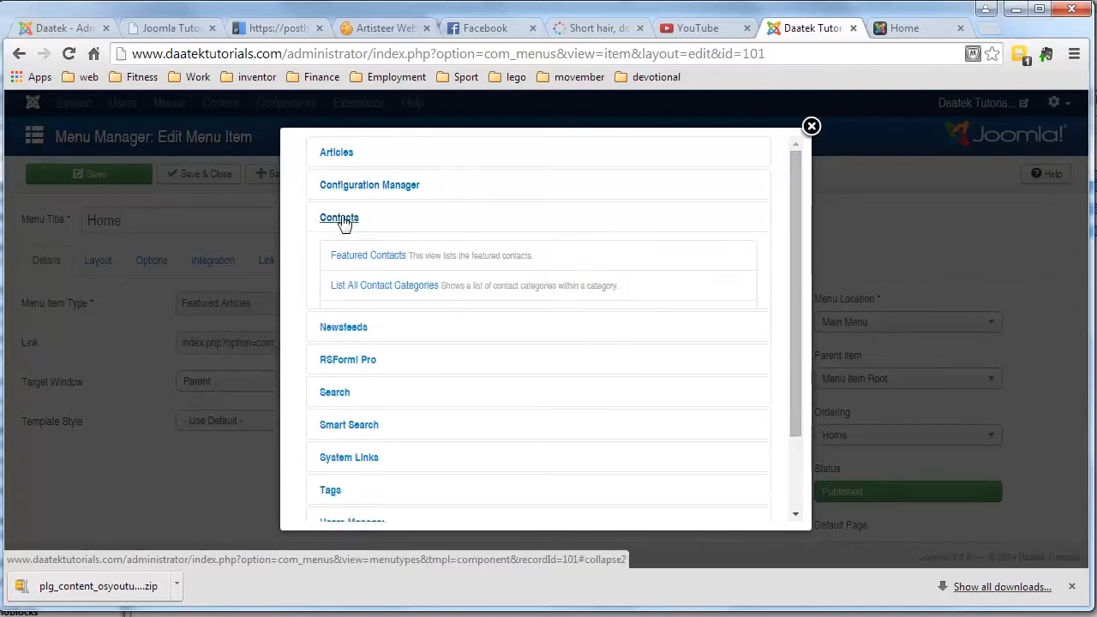
left_click(341, 220)
left_click(343, 252)
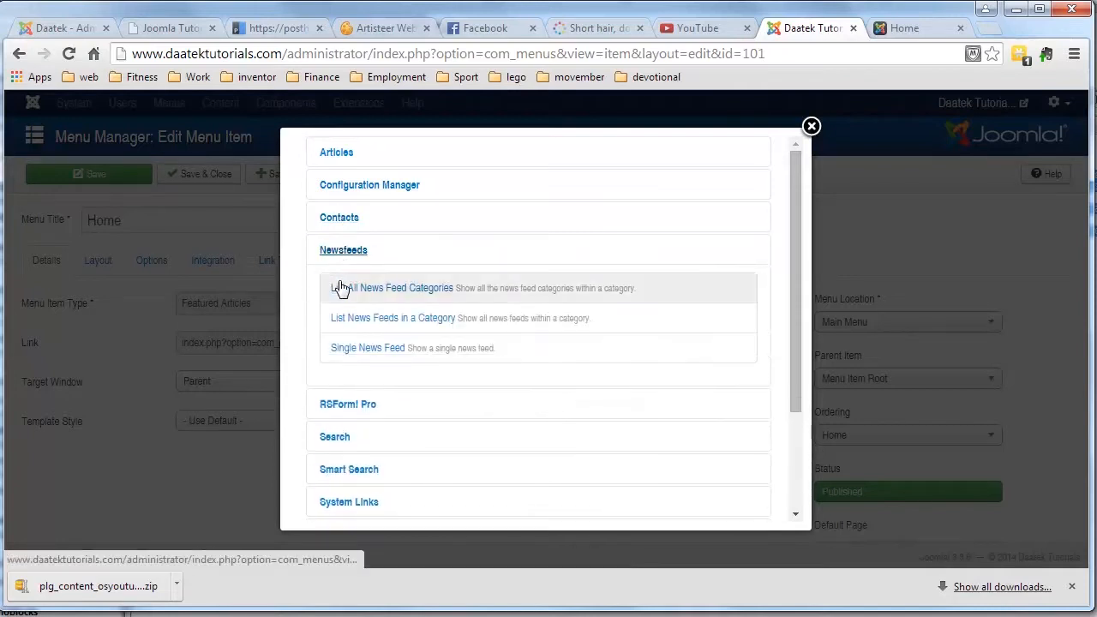
left_click(335, 252)
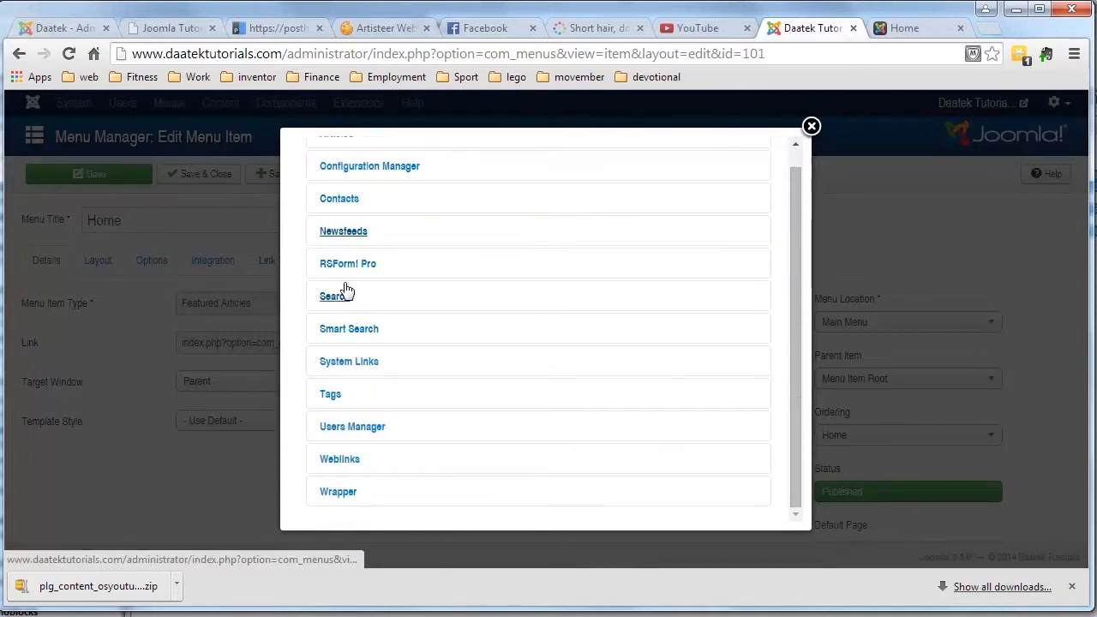
left_click(344, 266)
left_click(336, 269)
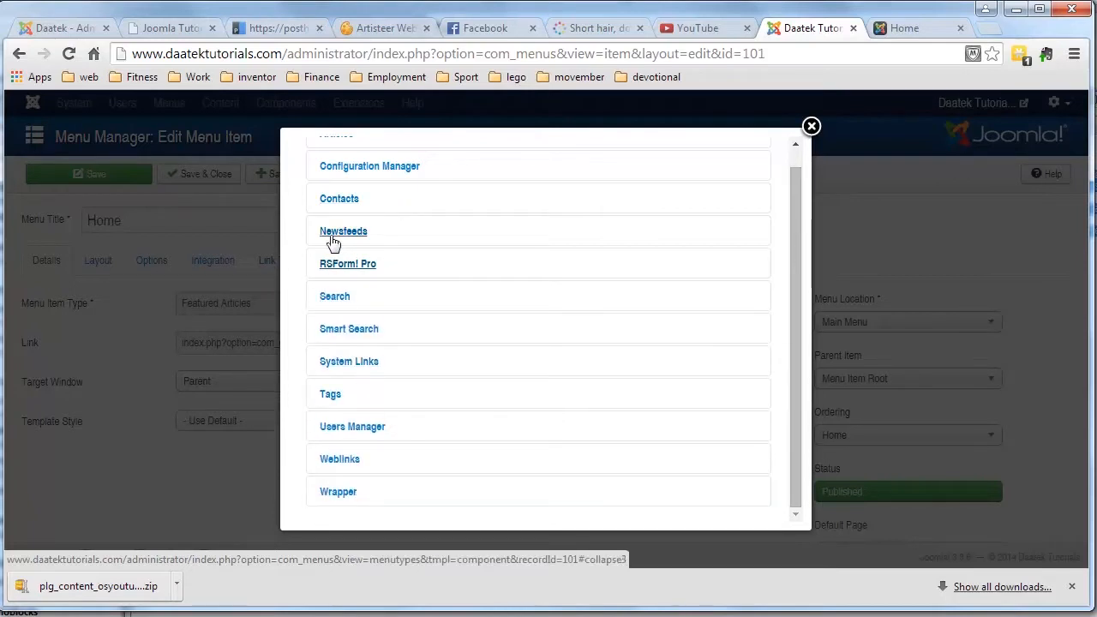
scroll(380, 396, "up", 1)
scroll(317, 227, "down", 1)
scroll(336, 317, "up", 1)
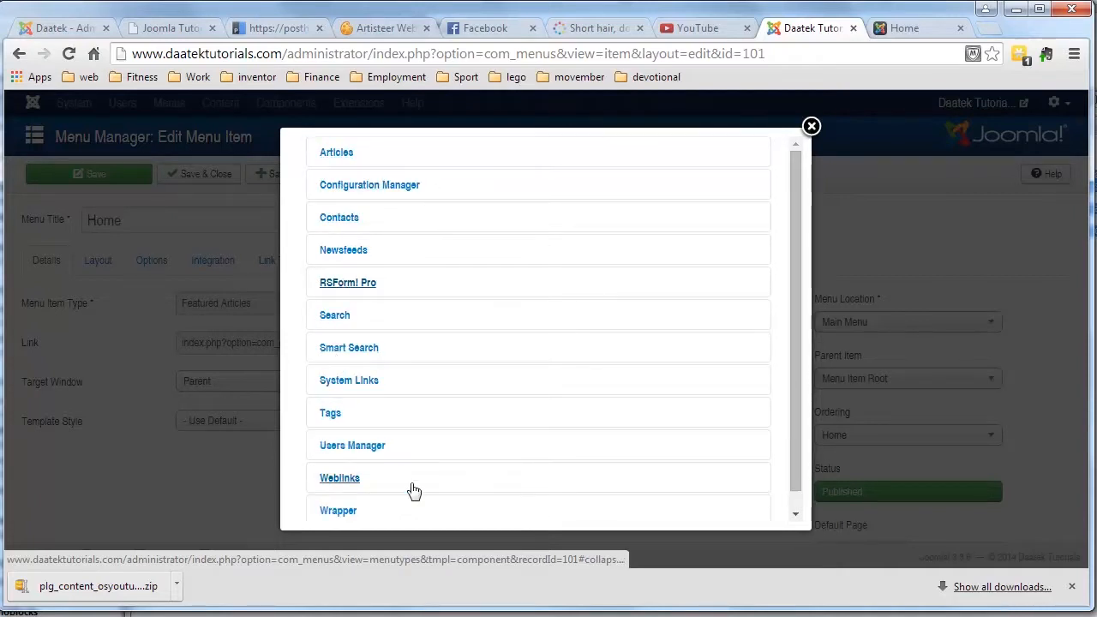
left_click(811, 127)
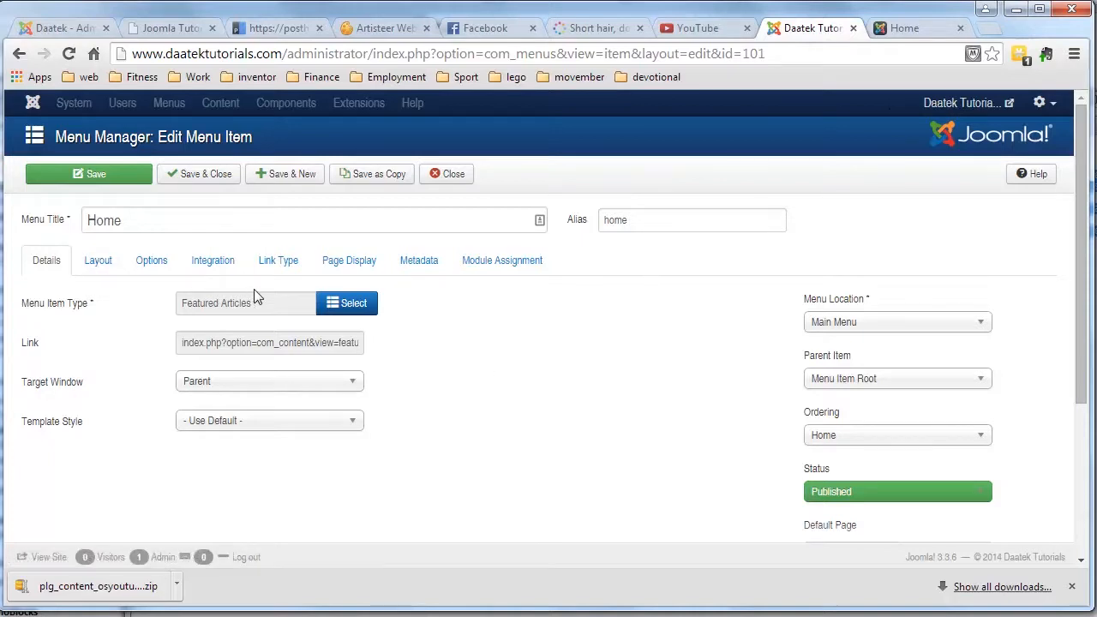
left_click(447, 178)
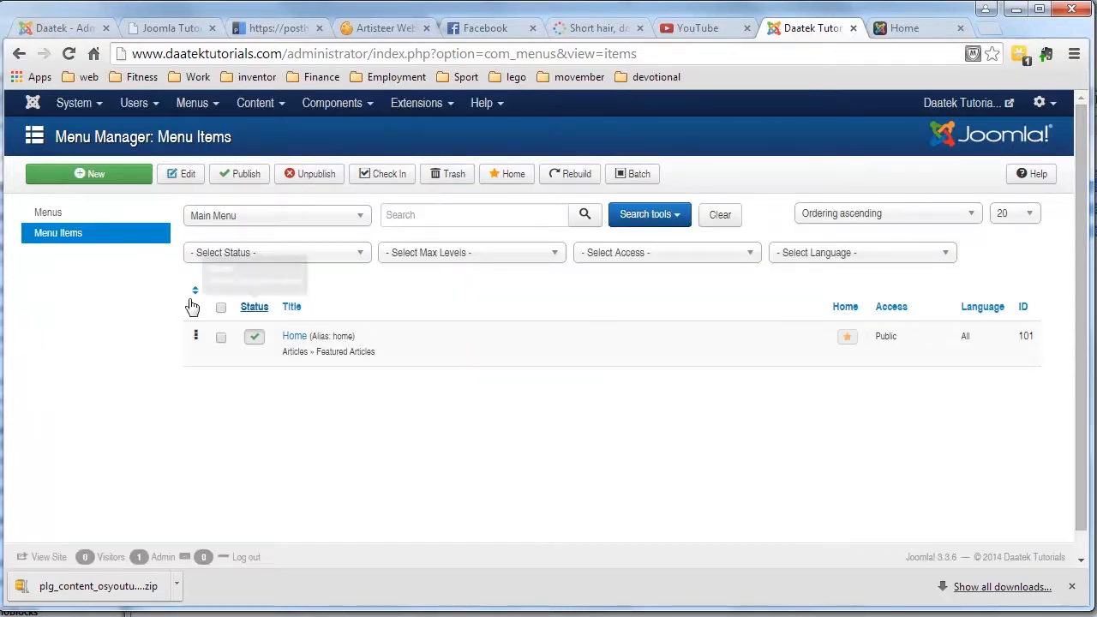
Create a new menu item in the Main Menu with the title "My First Article".
left_click(90, 174)
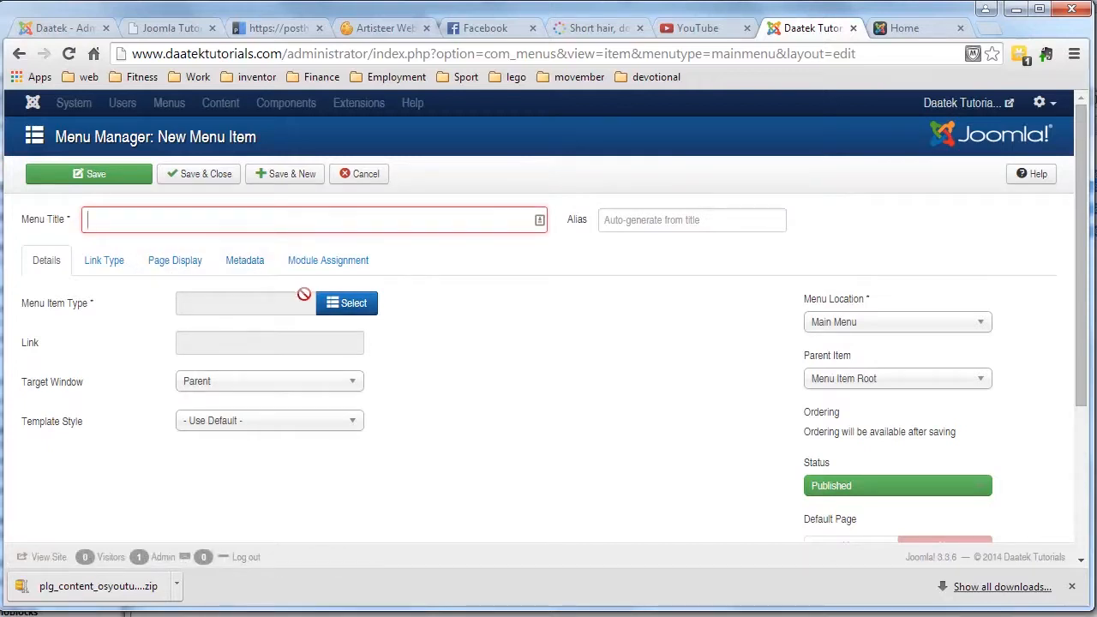
type("My First Article")
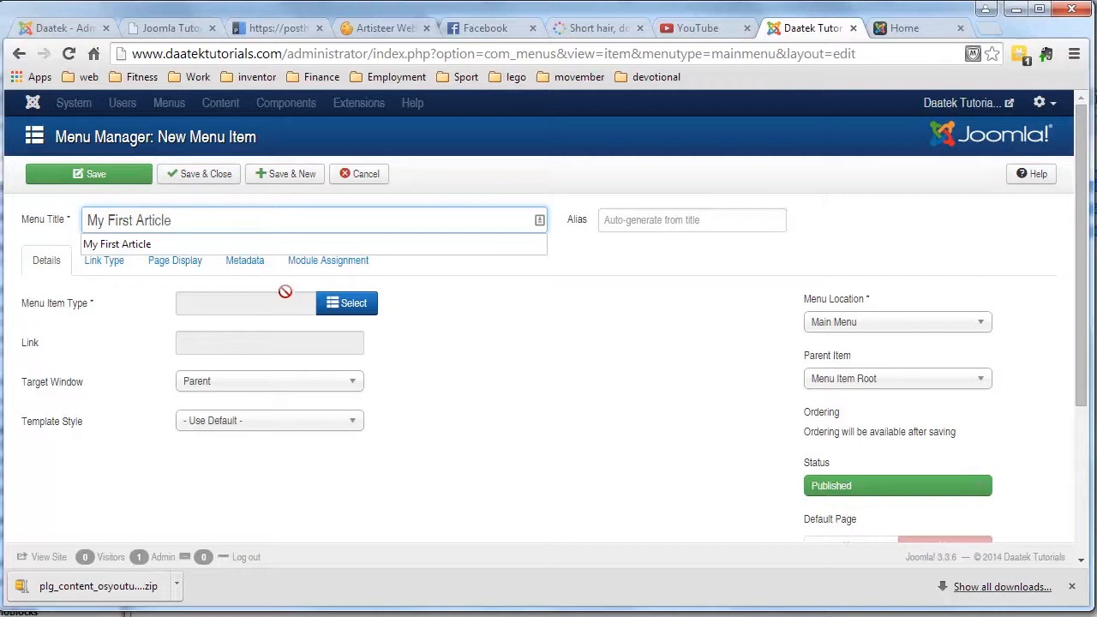
left_click(433, 298)
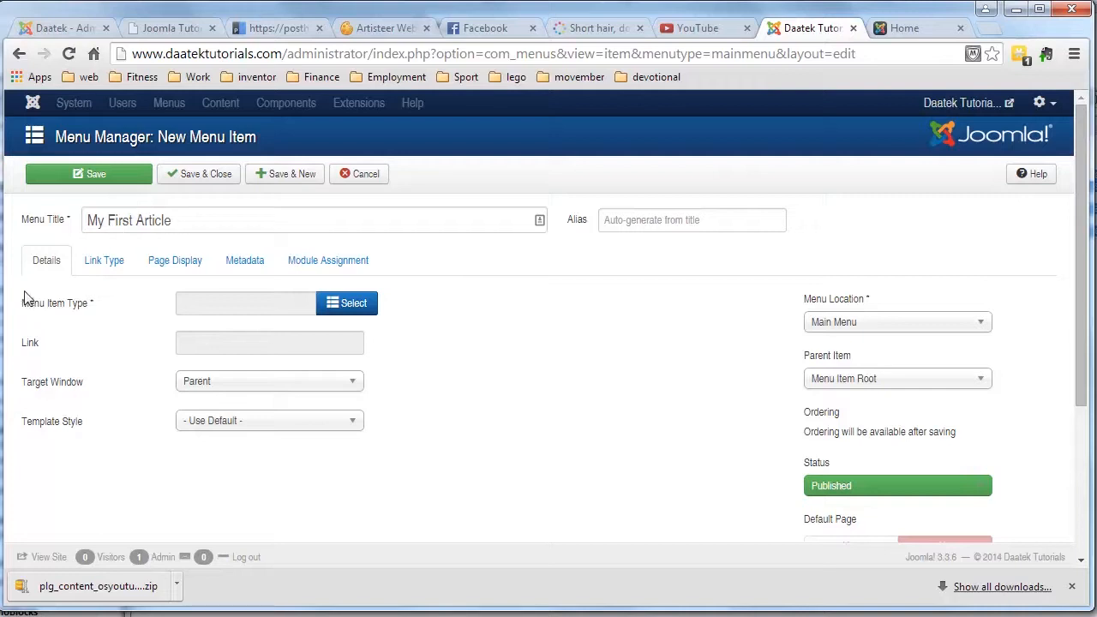
Set the menu item type to Single Article and select "My First Article" as the article it displays.
left_click(355, 307)
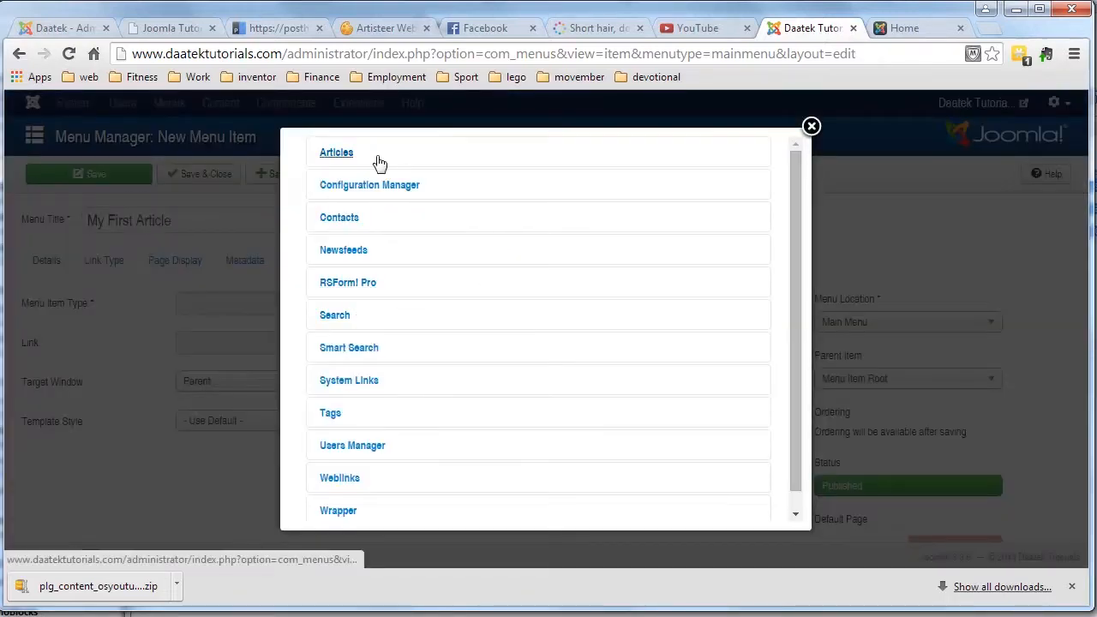
left_click(343, 154)
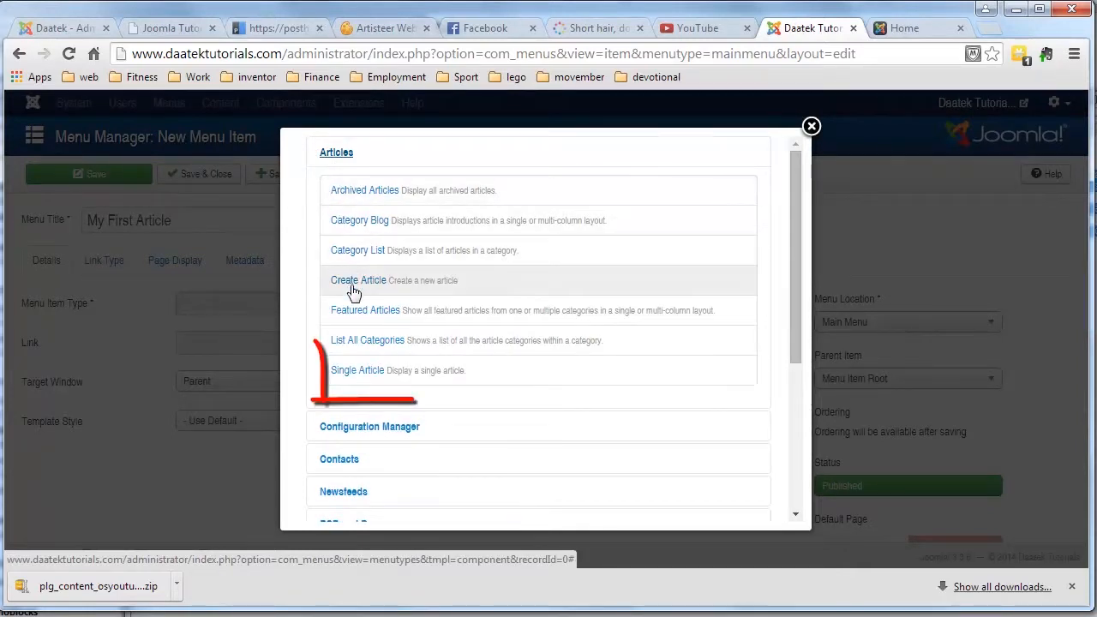
left_click(363, 374)
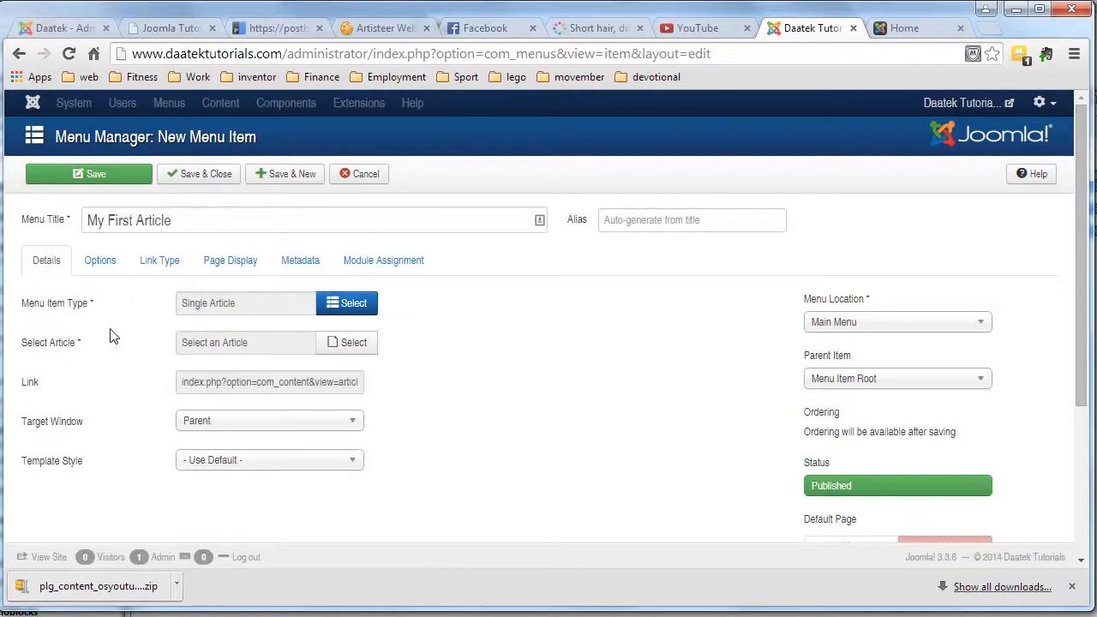
left_click(332, 349)
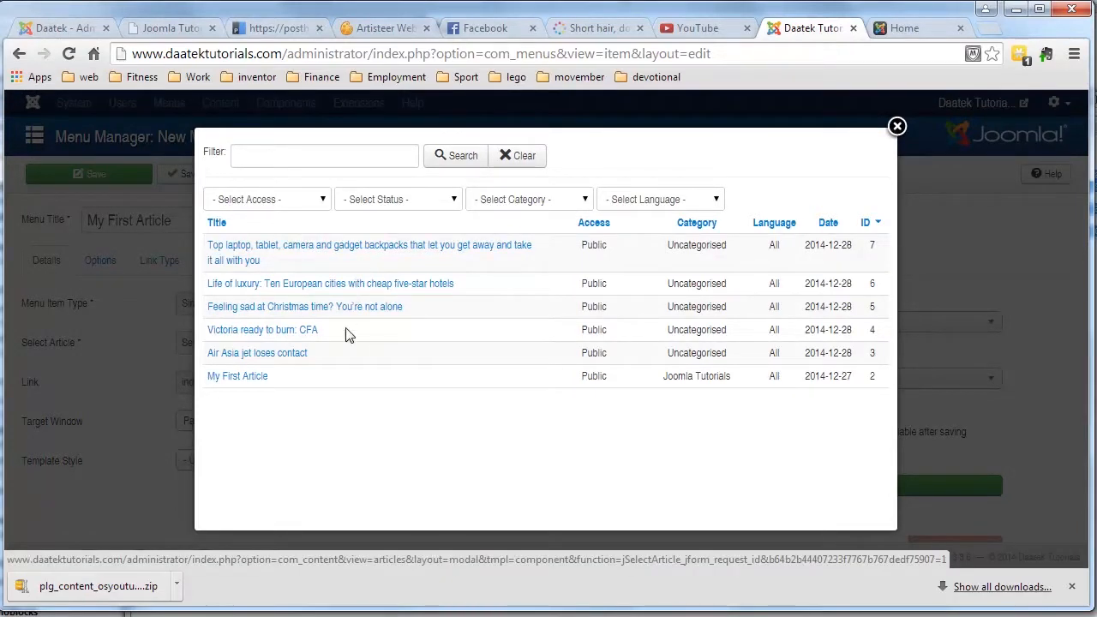
left_click(238, 377)
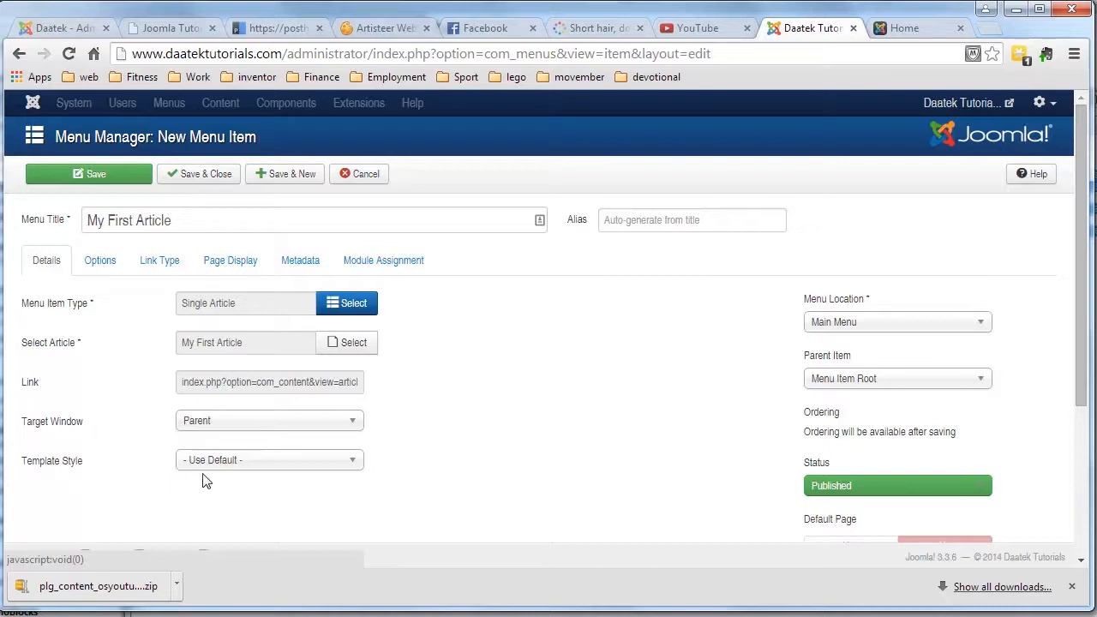
Check which template styles are available for the new menu item, keeping the default style.
left_click(350, 463)
left_click(350, 466)
scroll(466, 420, "down", 3)
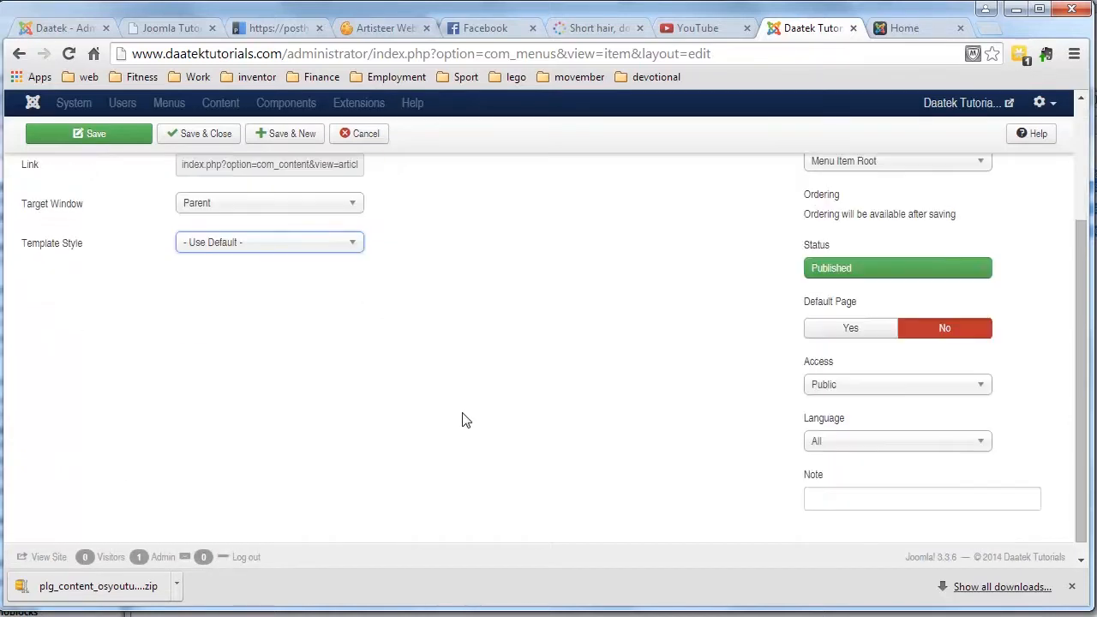
scroll(466, 420, "up", 1)
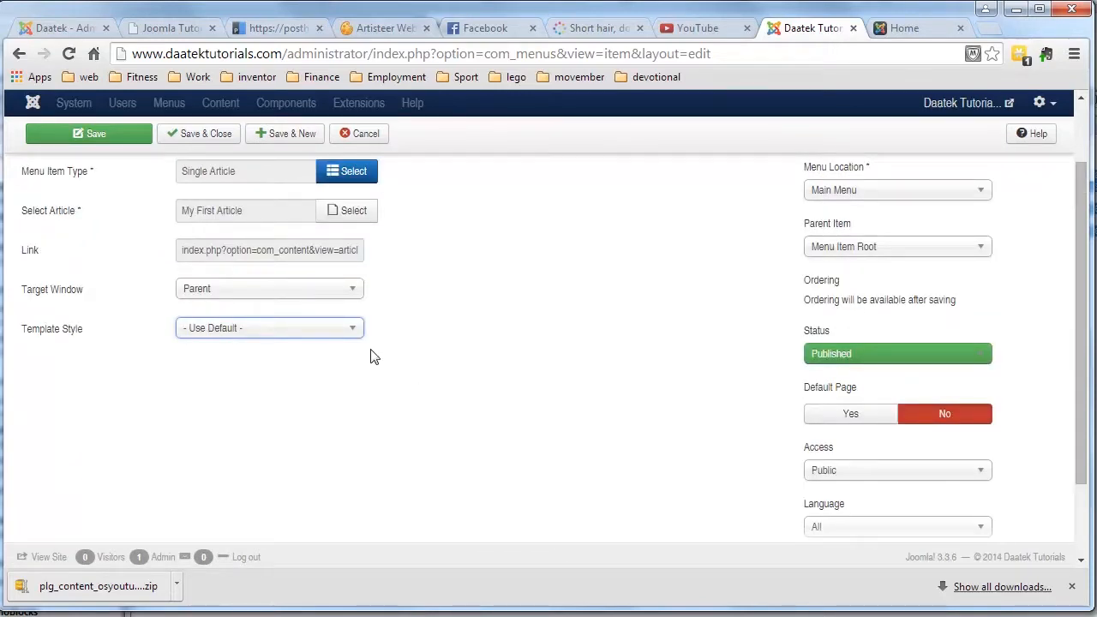
left_click(349, 336)
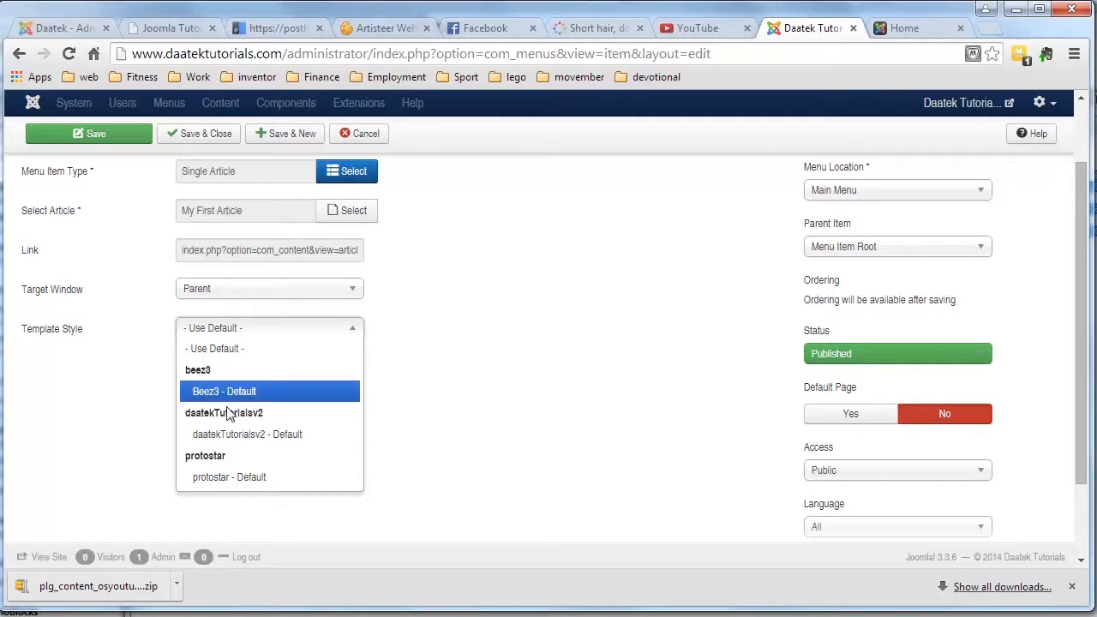
left_click(420, 417)
scroll(970, 330, "up", 2)
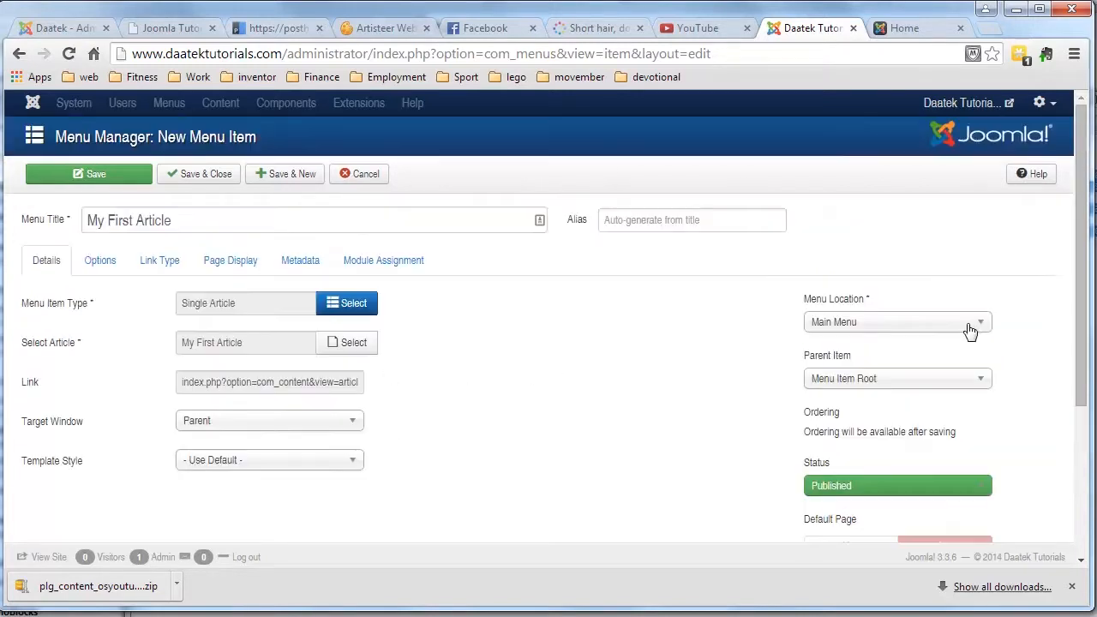
Review the new menu item's menu location, parent item, status, default page, access and language settings.
left_click(970, 331)
left_click(939, 345)
scroll(735, 385, "down", 2)
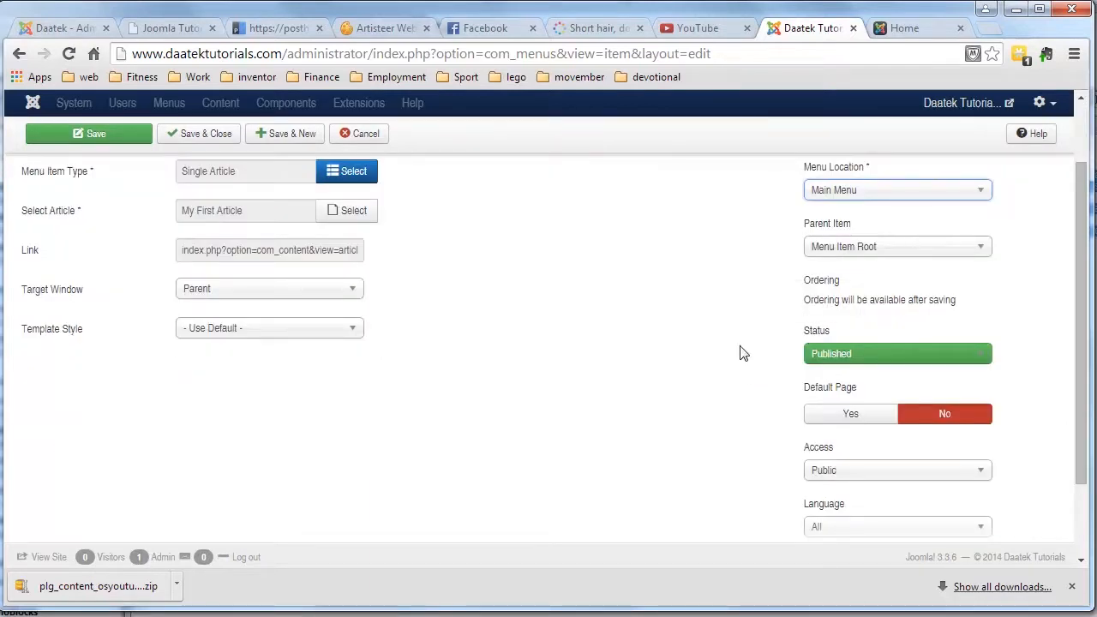
scroll(712, 421, "down", 1)
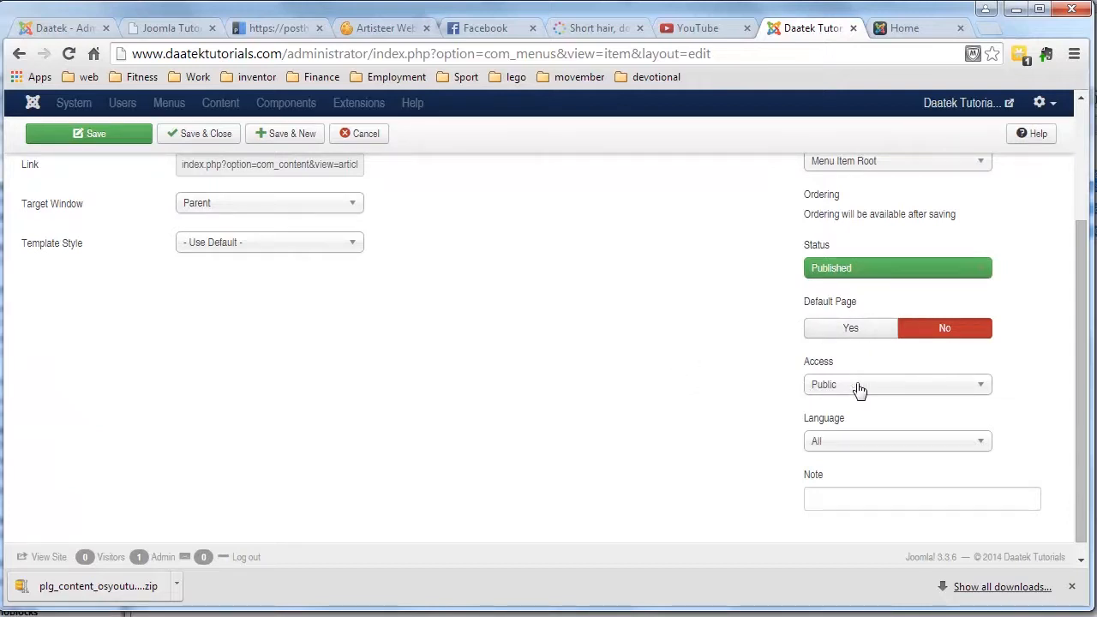
scroll(765, 458, "down", 1)
scroll(818, 467, "up", 3)
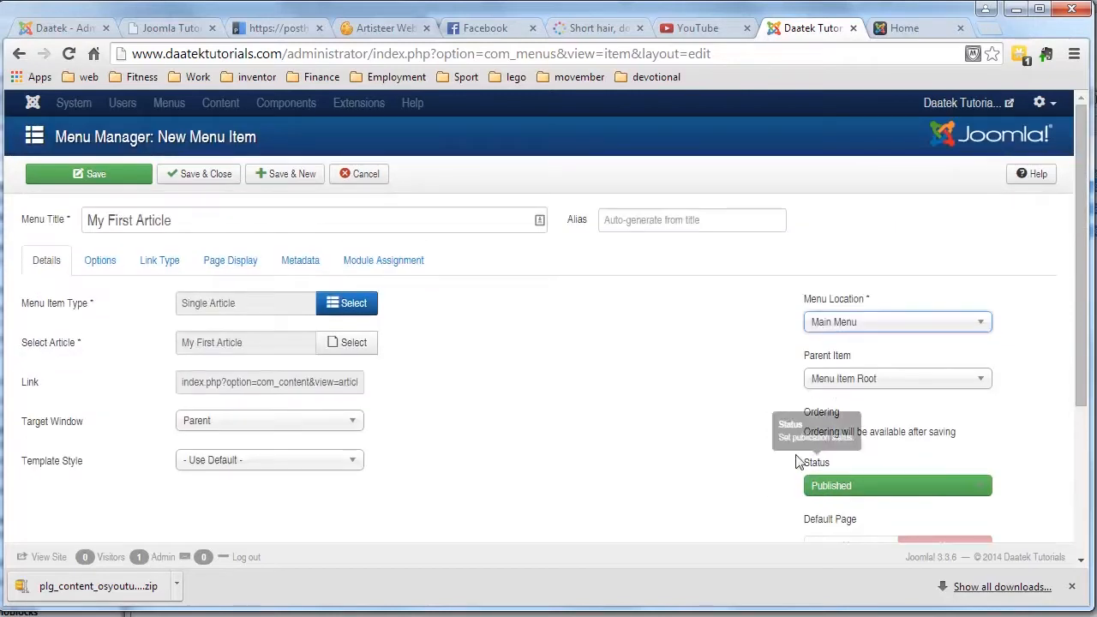
Examine the new menu item's article display options, from Show Title through Positioning of the Links.
left_click(105, 270)
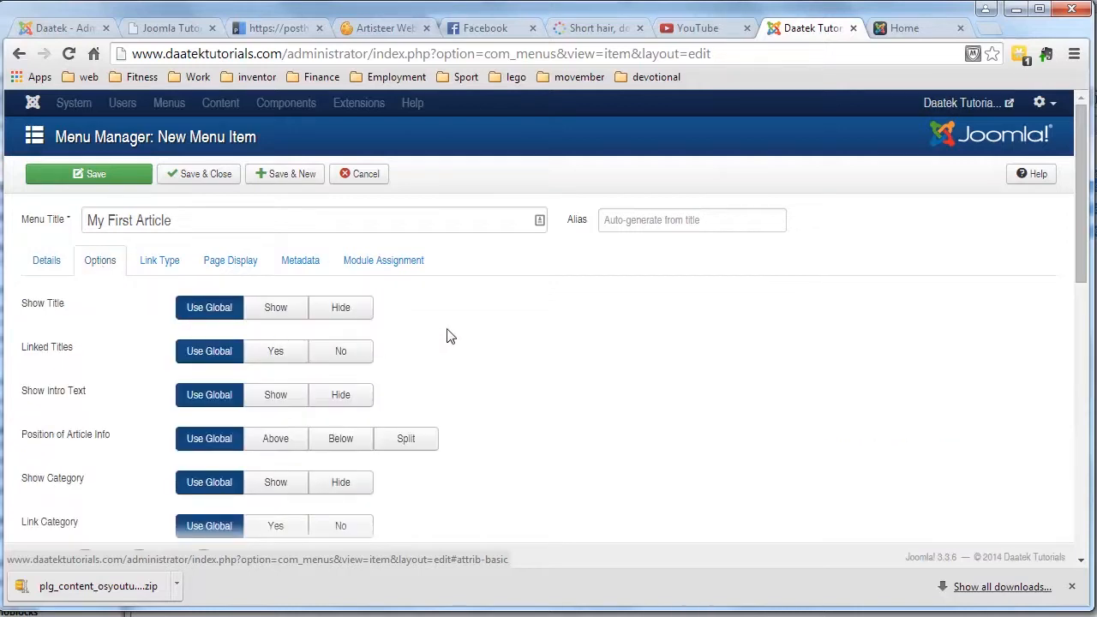
scroll(101, 291, "down", 5)
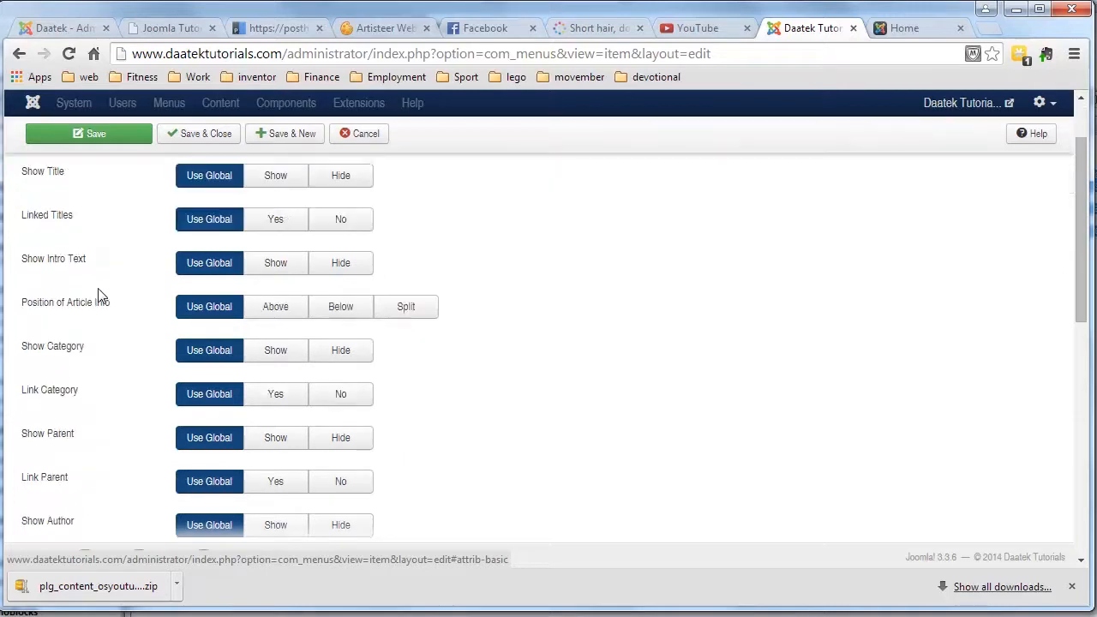
scroll(105, 306, "up", 3)
scroll(109, 260, "up", 2)
scroll(94, 274, "down", 2)
scroll(96, 279, "up", 2)
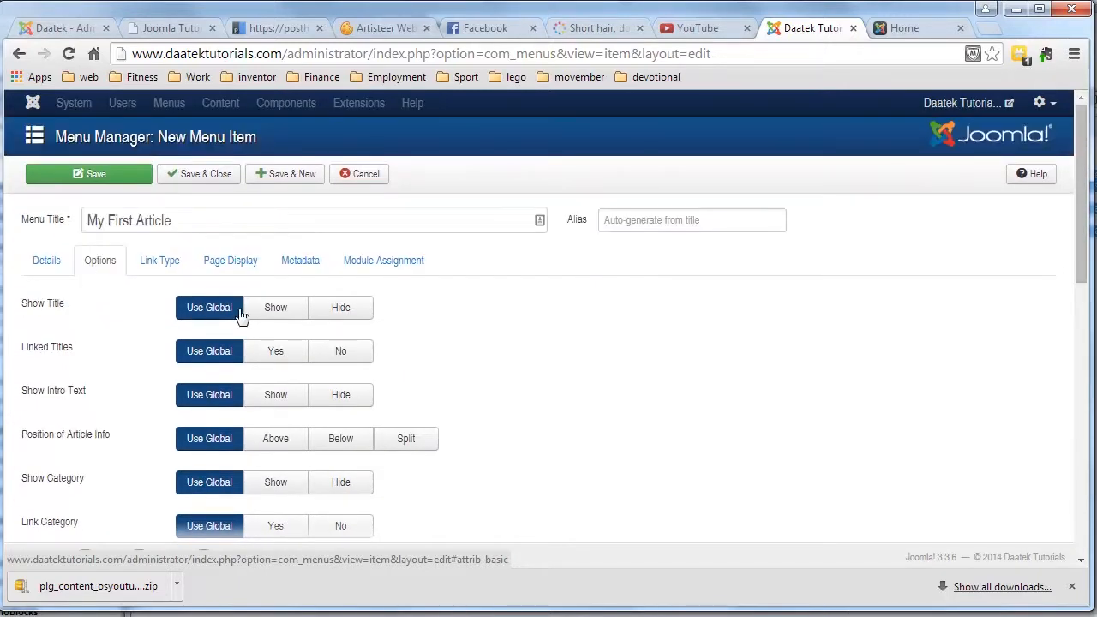
scroll(193, 324, "down", 2)
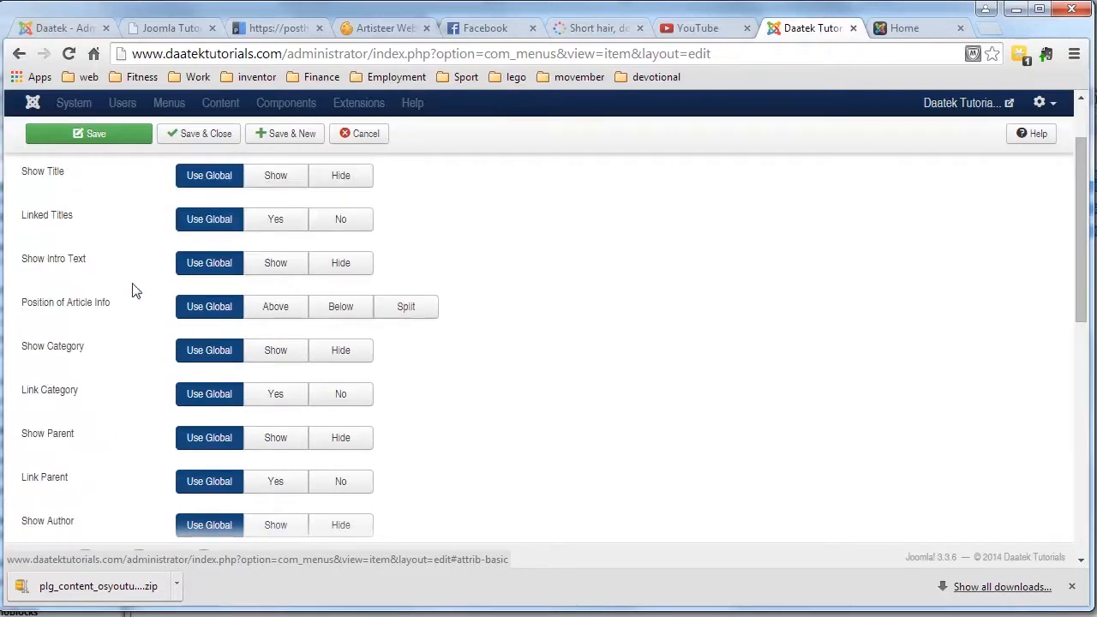
scroll(132, 287, "up", 2)
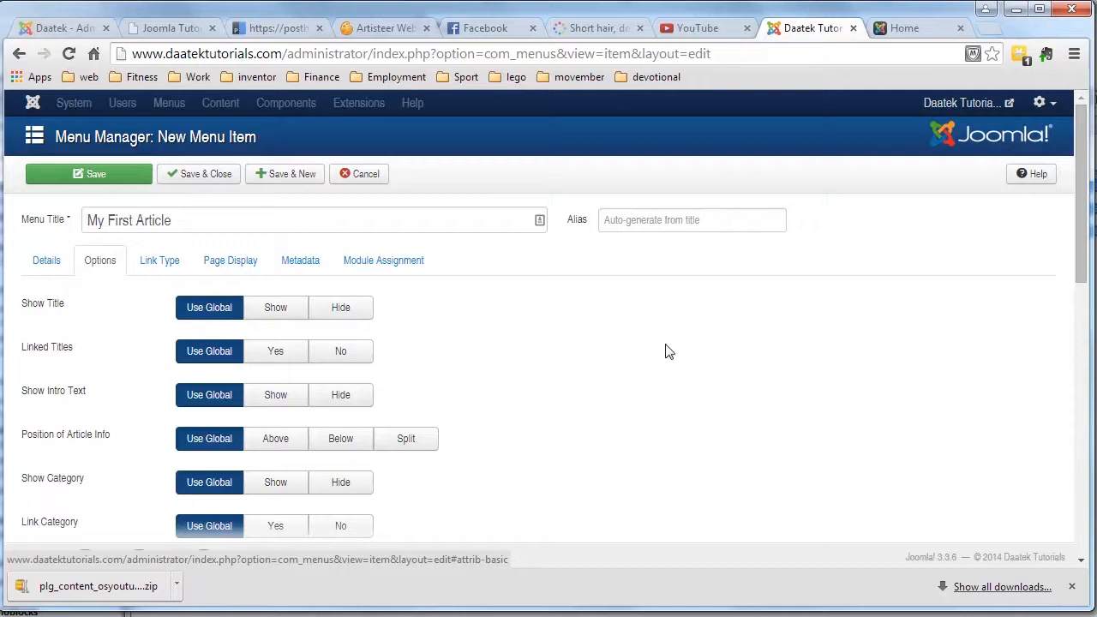
scroll(566, 314, "down", 2)
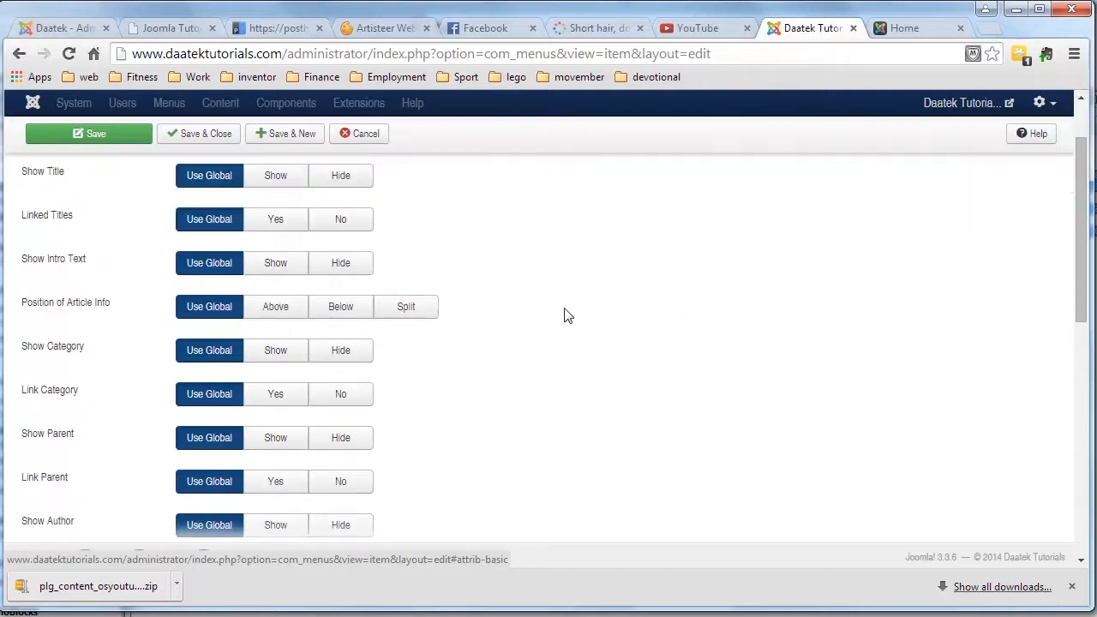
scroll(563, 315, "down", 2)
scroll(564, 317, "down", 5)
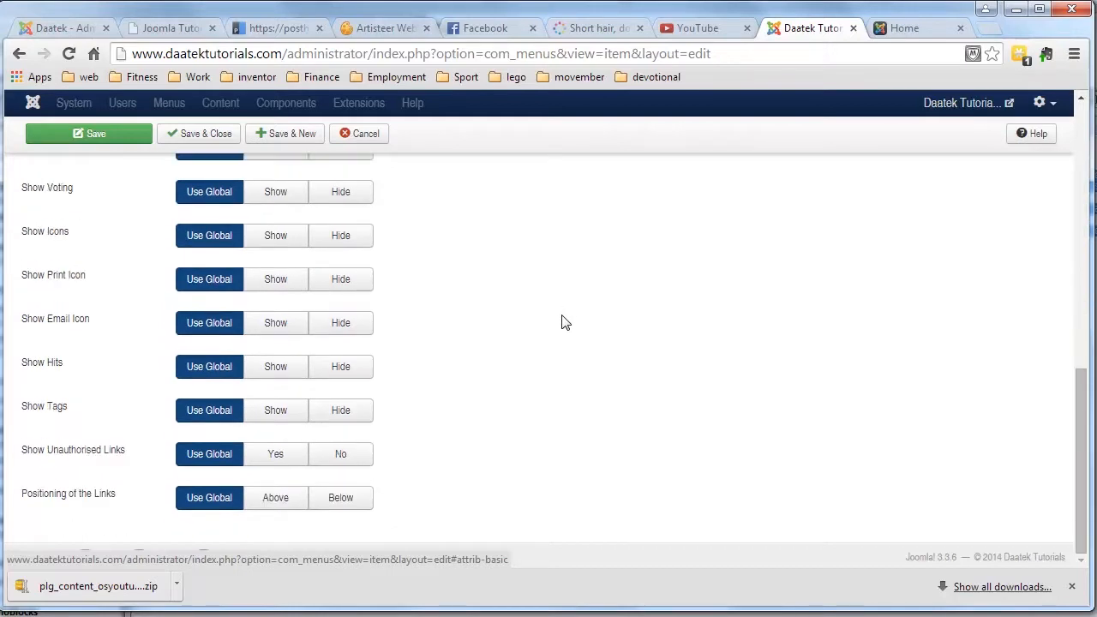
Compare the Use Global, show/hide and yes/no choices for each article display option and read the descriptions of options such as Show Modify Date.
scroll(302, 388, "up", 4)
scroll(291, 360, "up", 4)
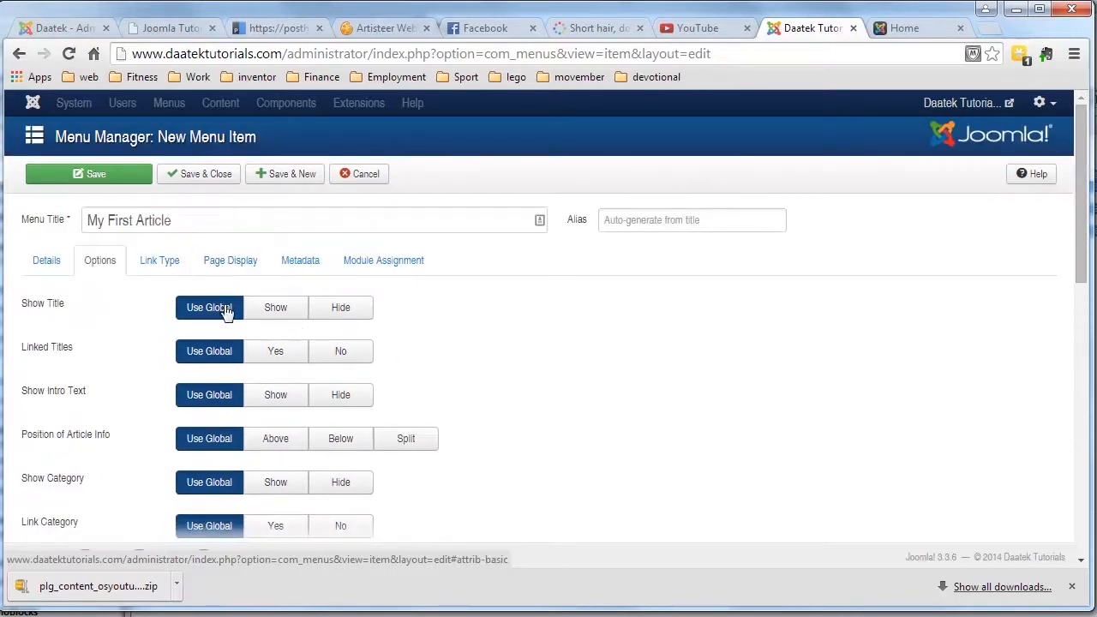
scroll(369, 358, "down", 4)
scroll(330, 364, "down", 4)
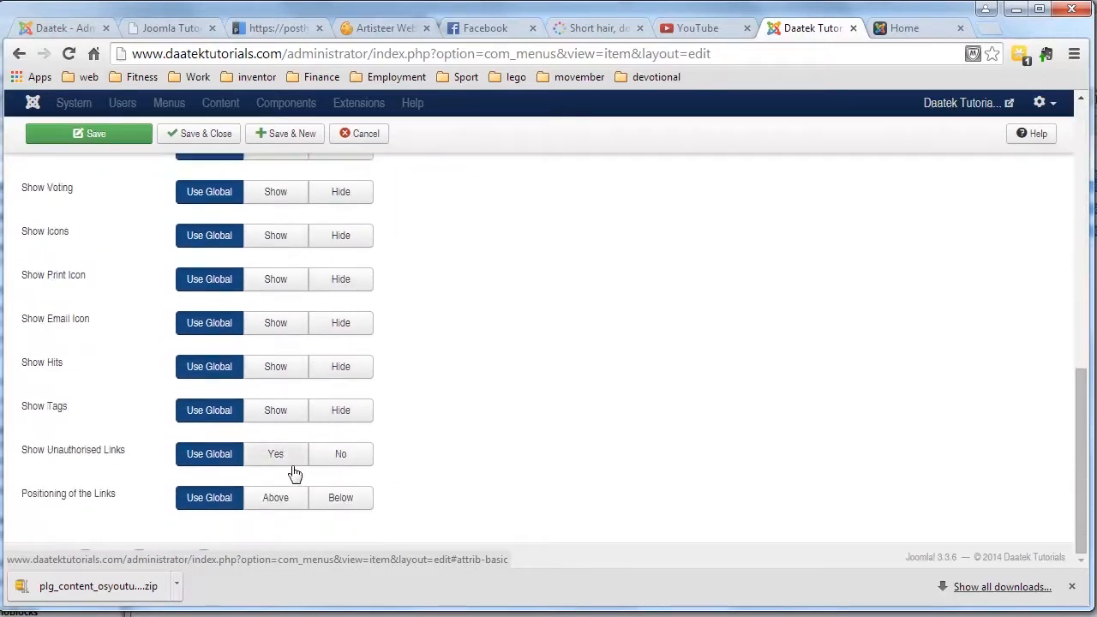
scroll(269, 422, "up", 8)
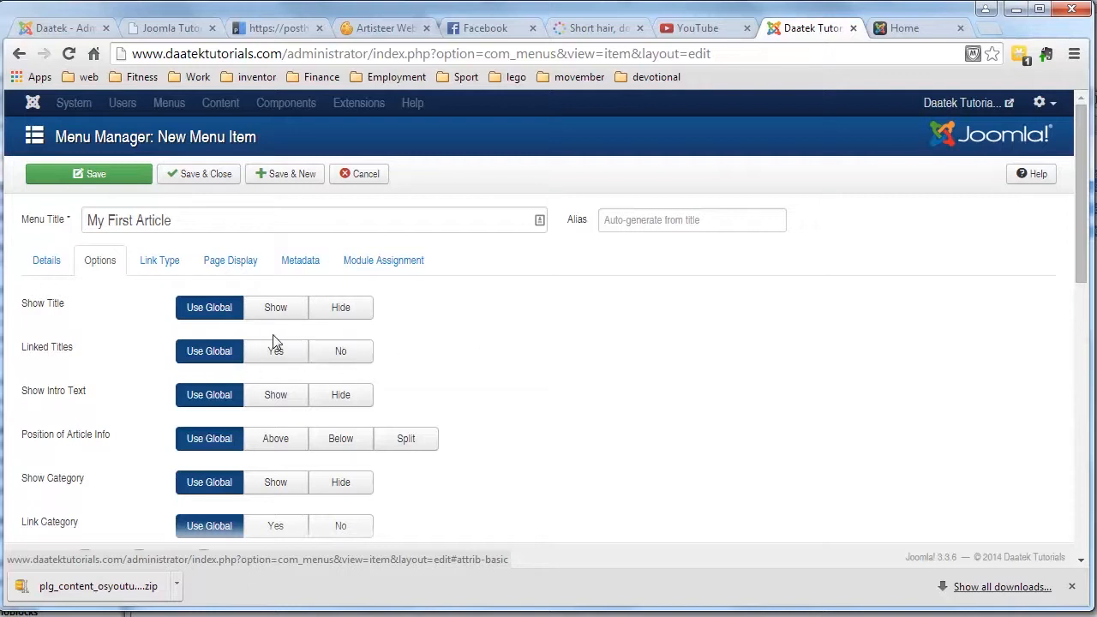
scroll(279, 351, "down", 5)
scroll(280, 365, "down", 4)
scroll(281, 374, "up", 9)
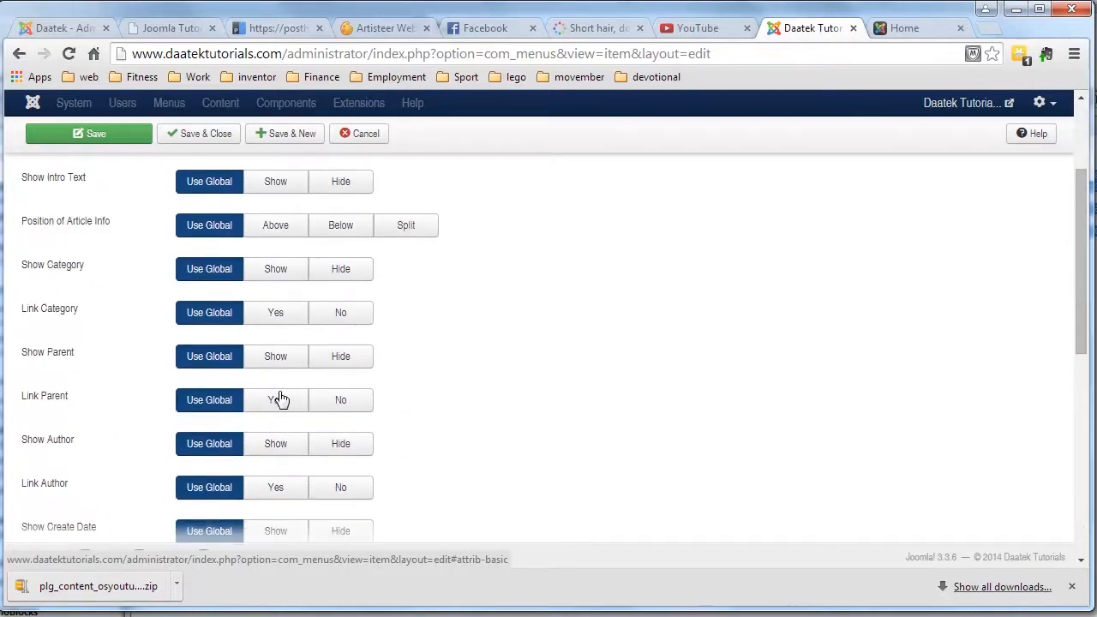
scroll(222, 377, "down", 9)
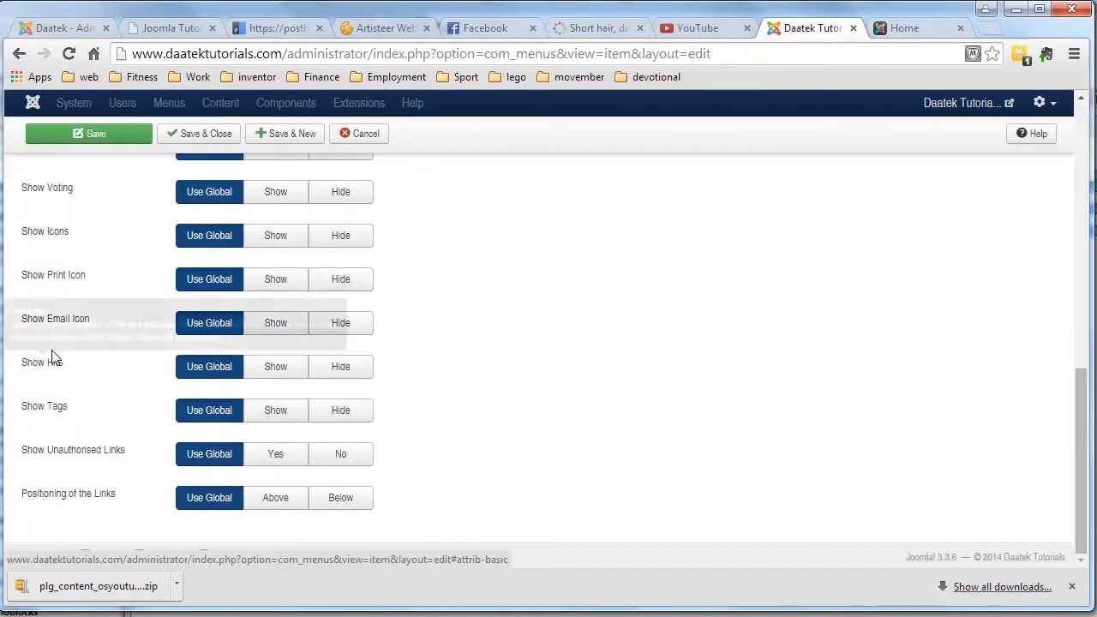
scroll(53, 350, "up", 8)
scroll(53, 347, "up", 2)
mouse_move(40, 309)
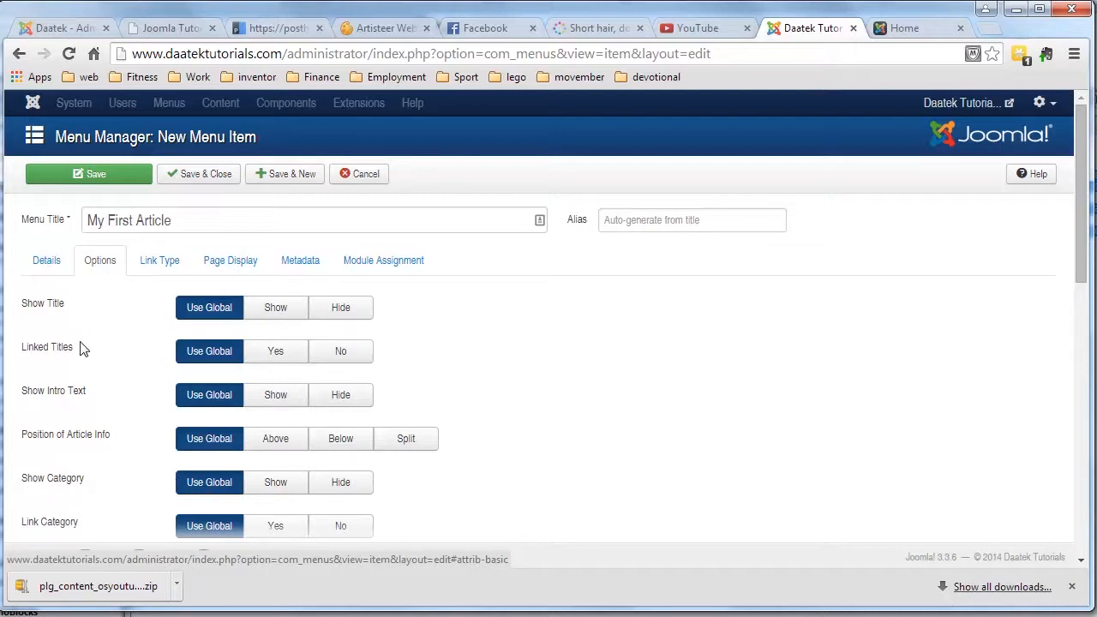
scroll(221, 381, "down", 4)
scroll(140, 354, "up", 2)
scroll(78, 386, "down", 5)
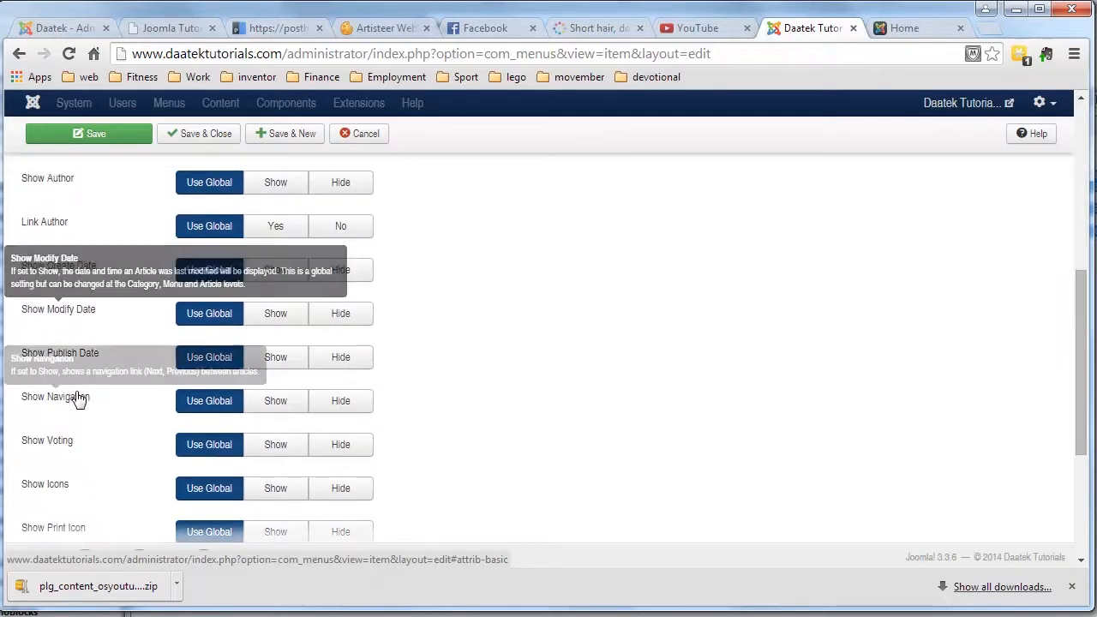
scroll(77, 399, "down", 1)
scroll(77, 399, "up", 8)
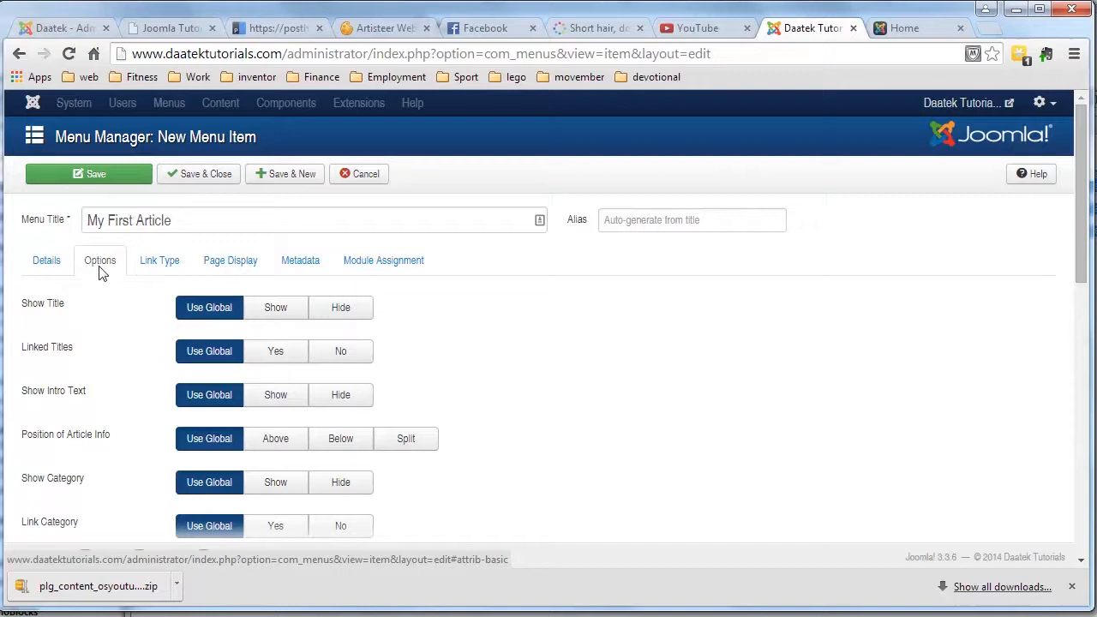
Review the new menu item's link type, page display, metadata and module assignment settings without changing them.
left_click(162, 267)
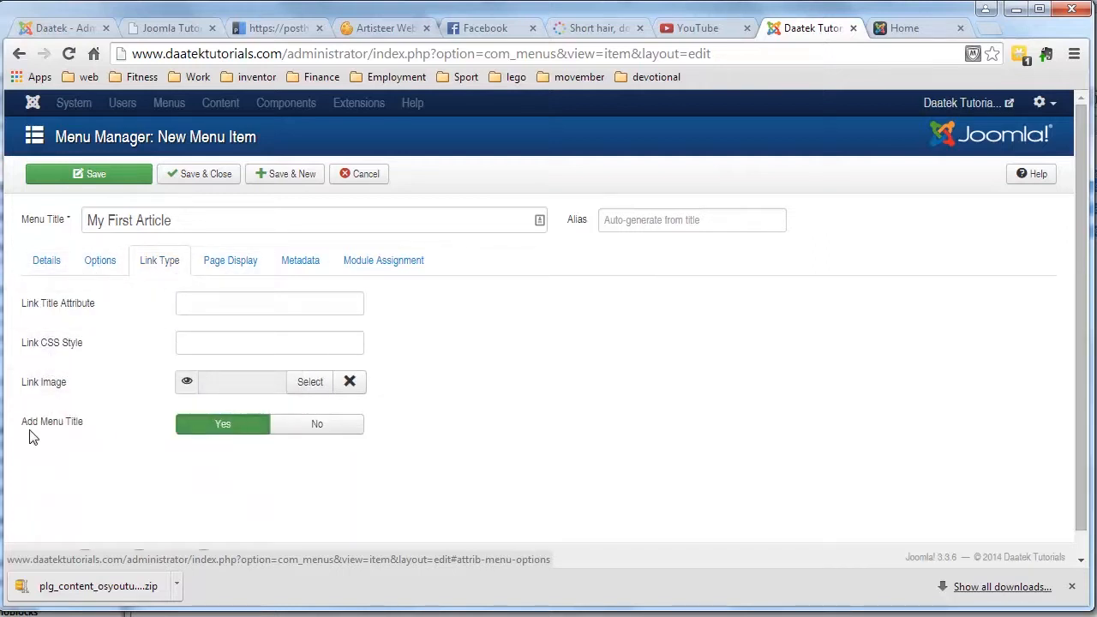
left_click(244, 268)
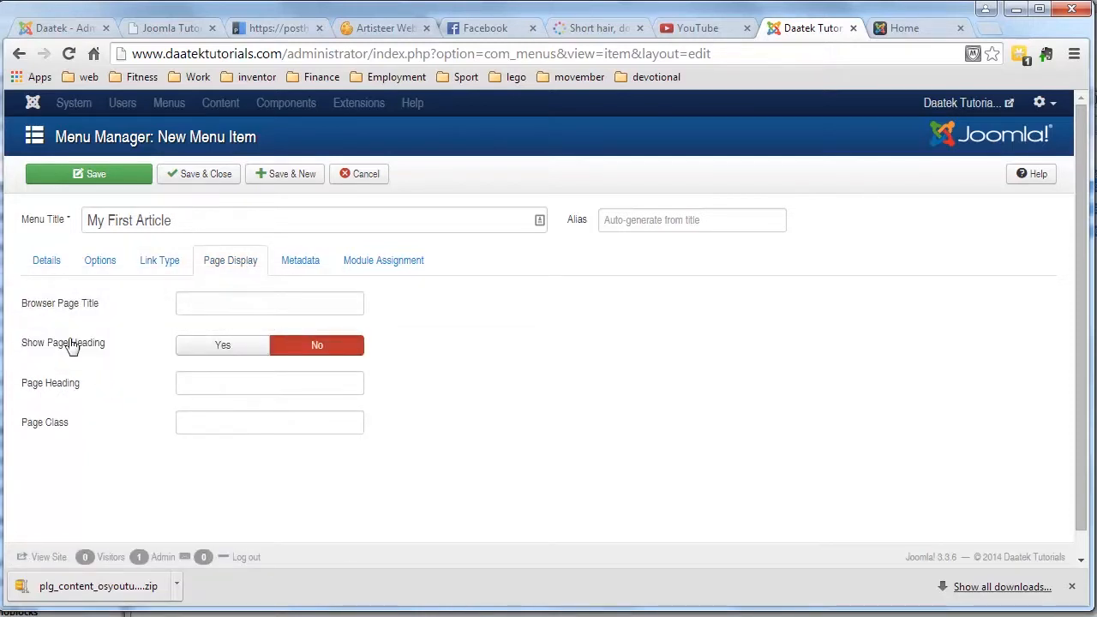
left_click(298, 265)
left_click(237, 311)
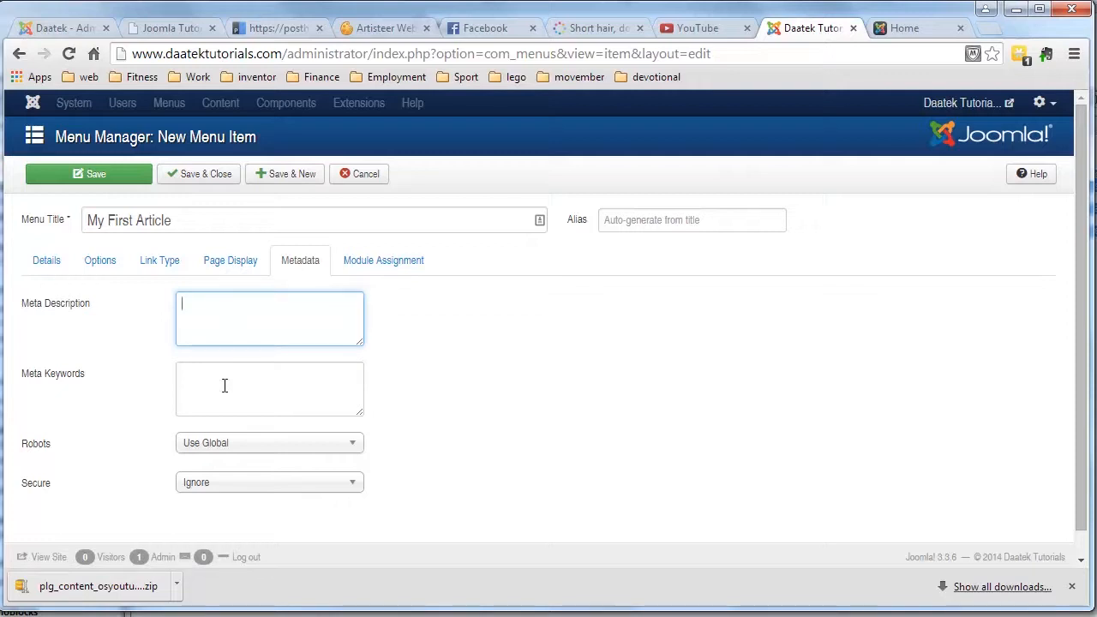
left_click(410, 269)
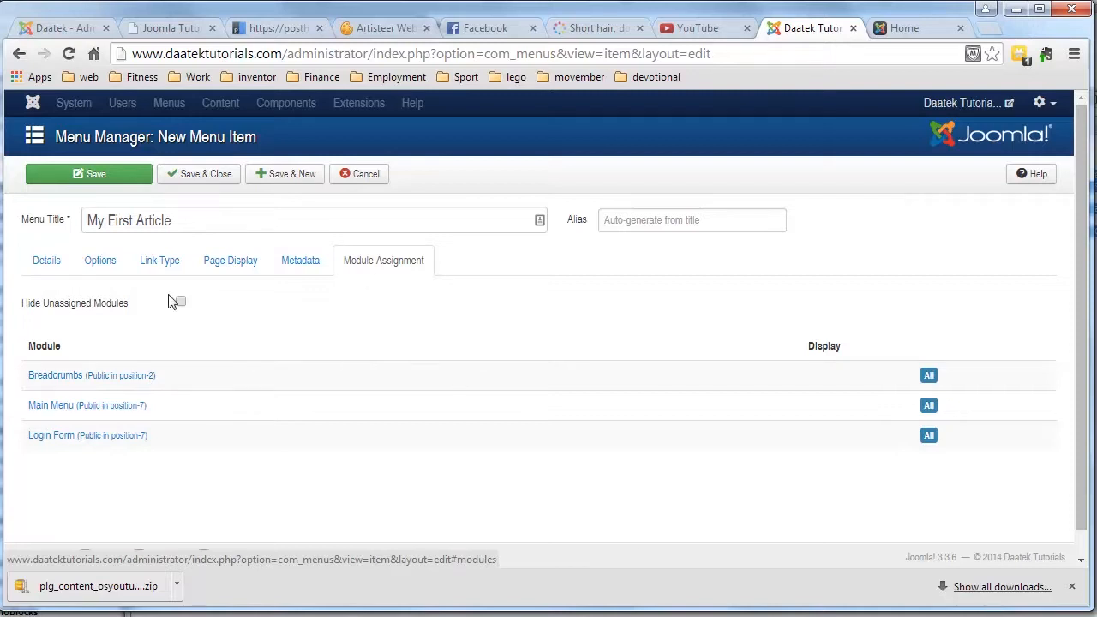
Return to the new menu item's details, then save and close it.
left_click(49, 266)
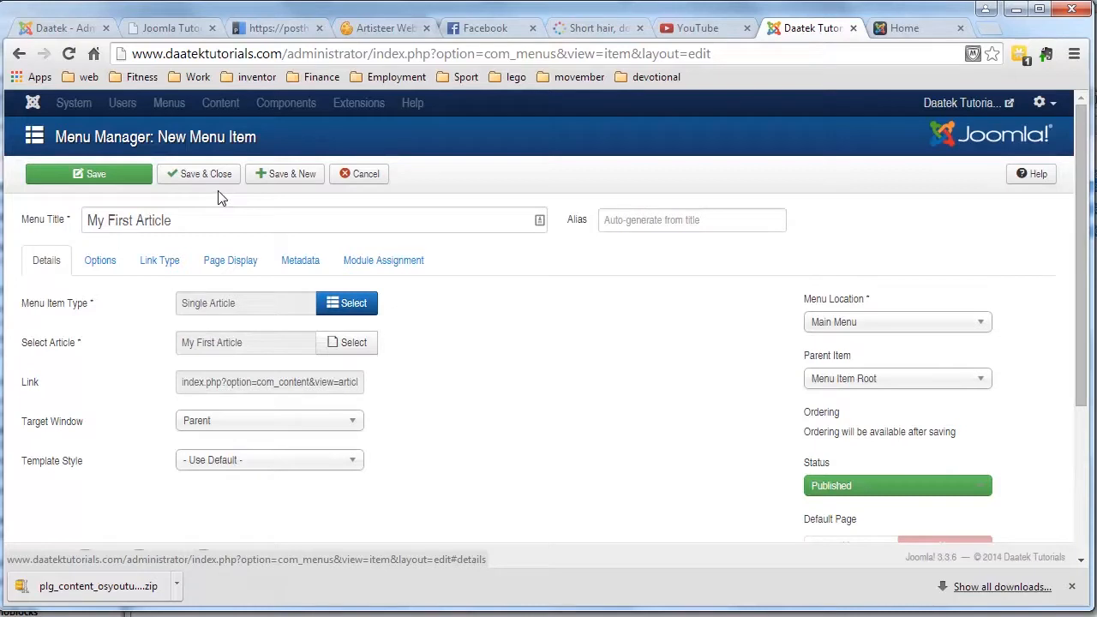
left_click(212, 175)
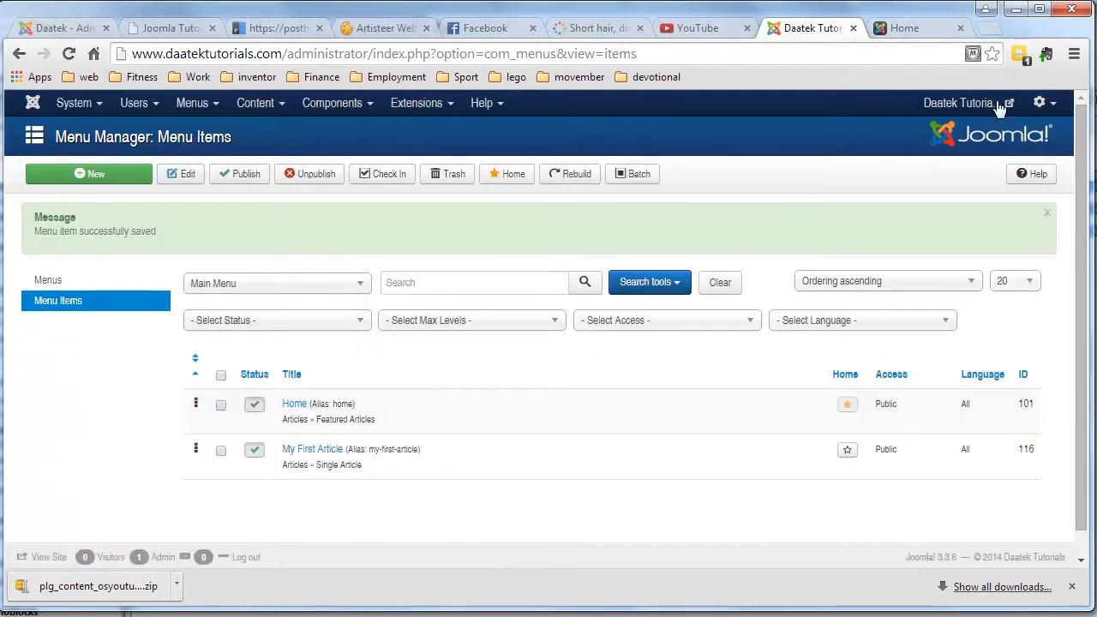
Reload the public Daatek Tutorials site and view the article page through the My First Article link in its Main Menu.
left_click(909, 28)
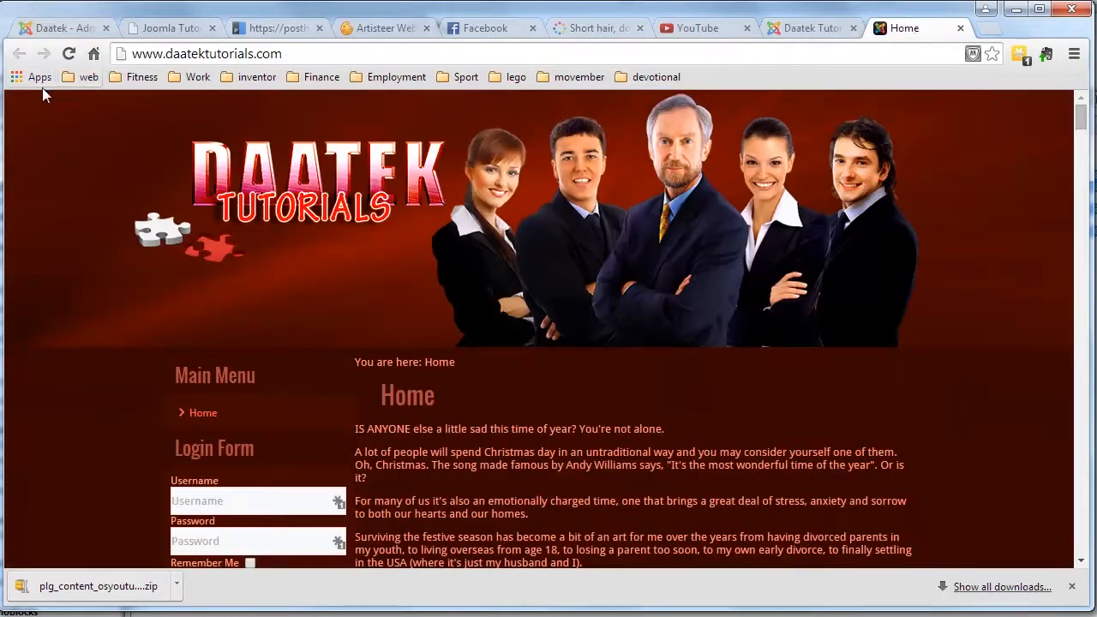
left_click(68, 53)
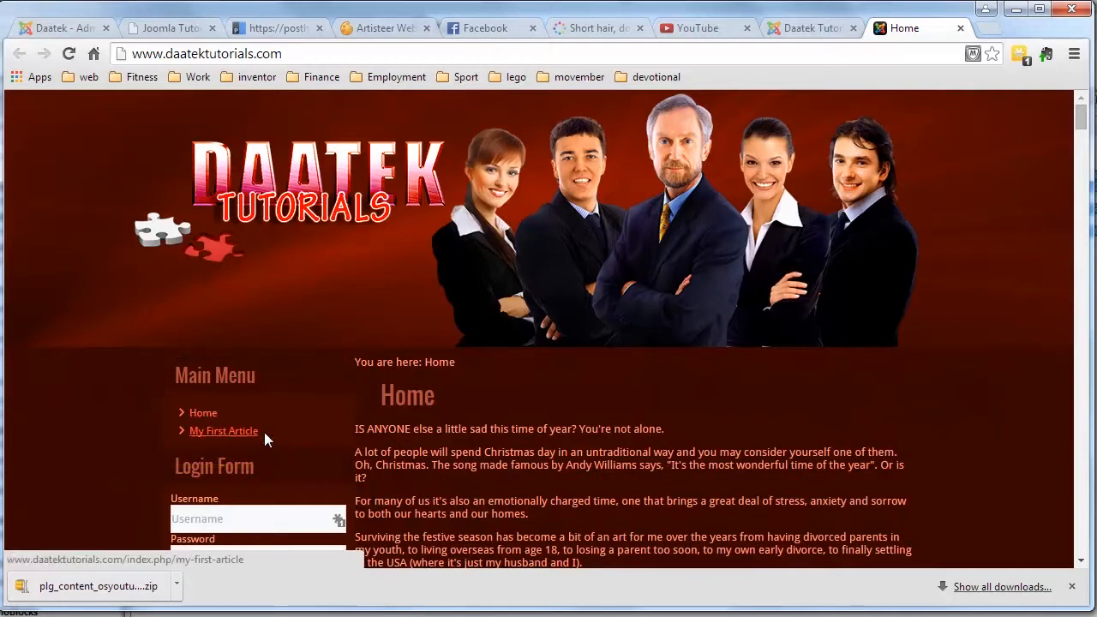
left_click(217, 434)
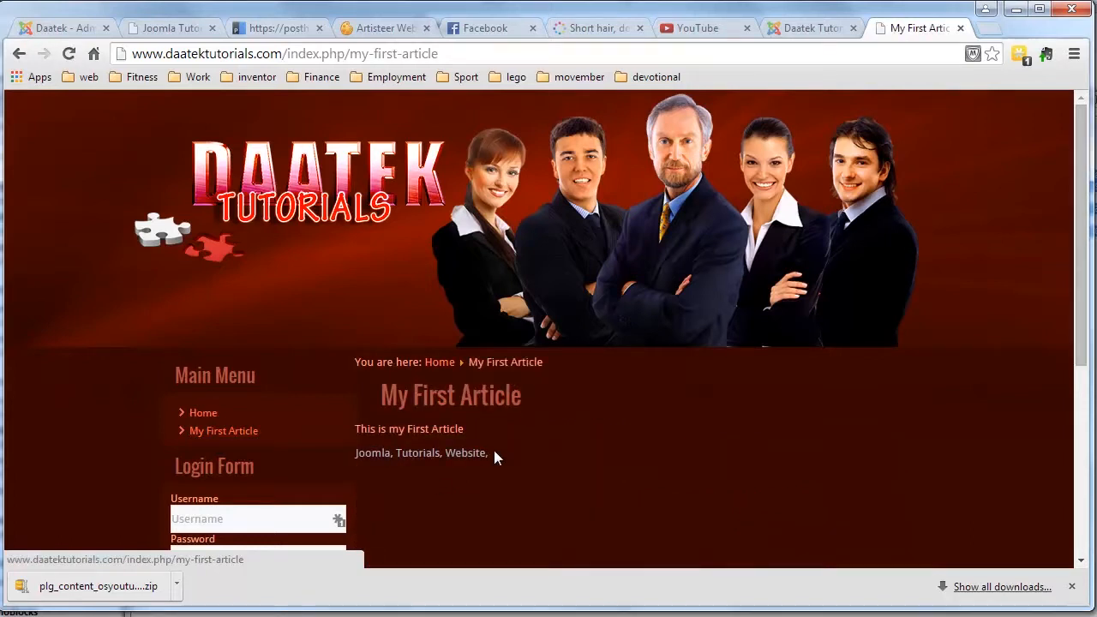
scroll(270, 402, "down", 2)
scroll(264, 396, "up", 1)
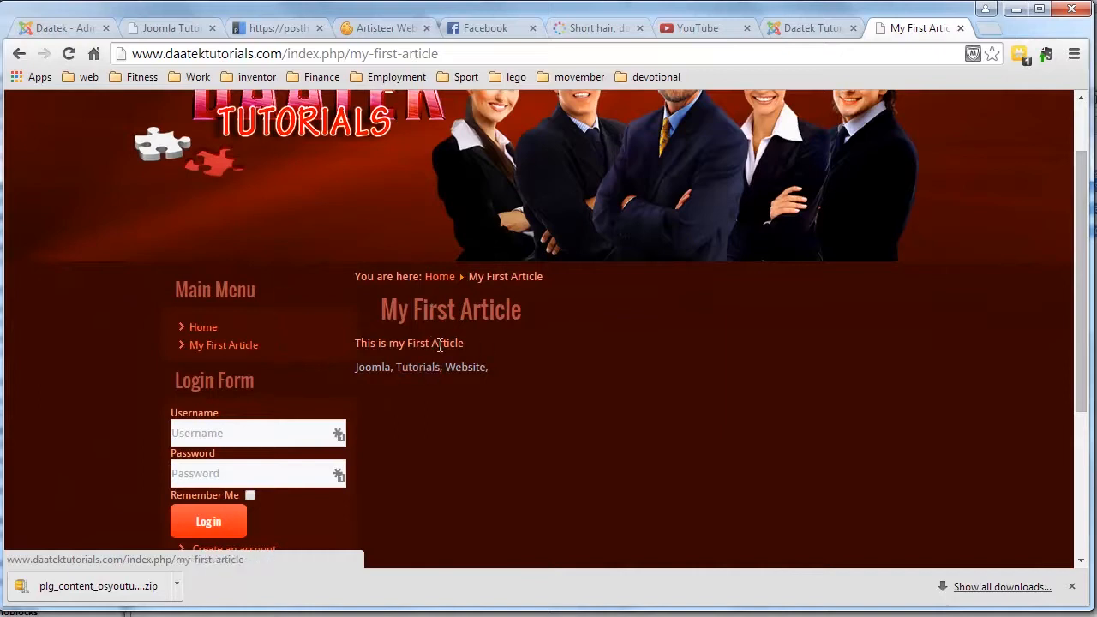
scroll(534, 377, "up", 1)
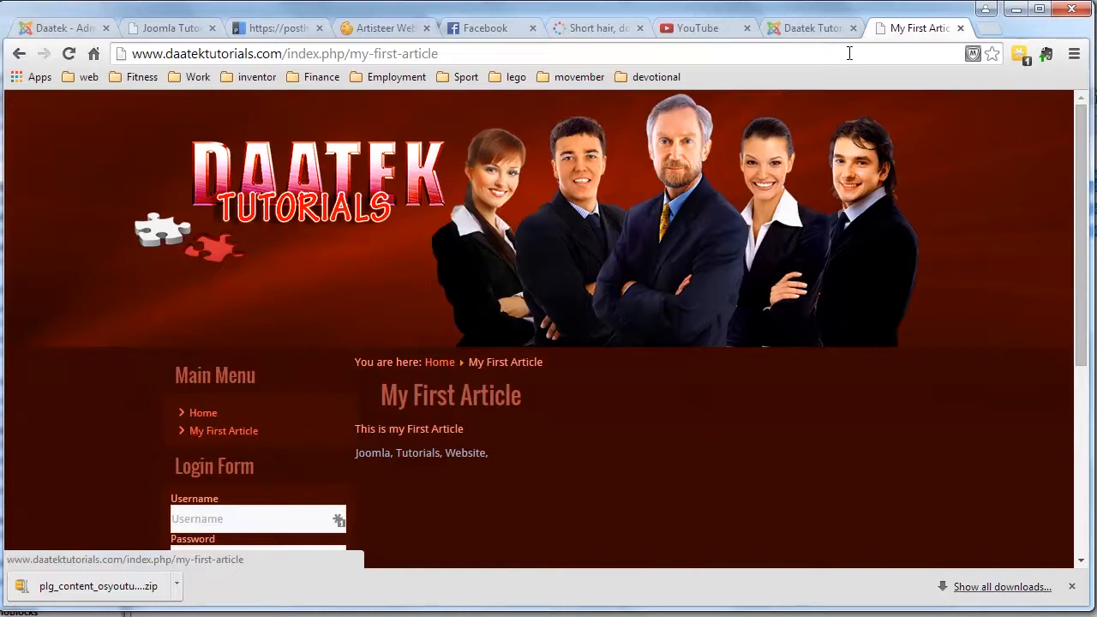
Go back to the Joomla administrator and open the Module Manager.
left_click(812, 31)
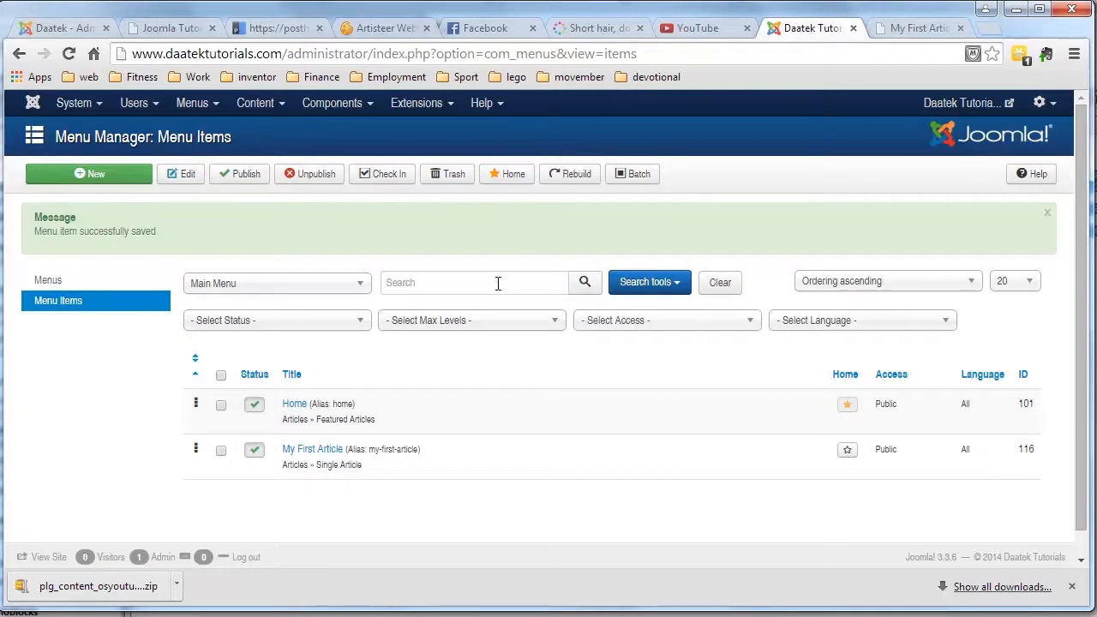
left_click(433, 103)
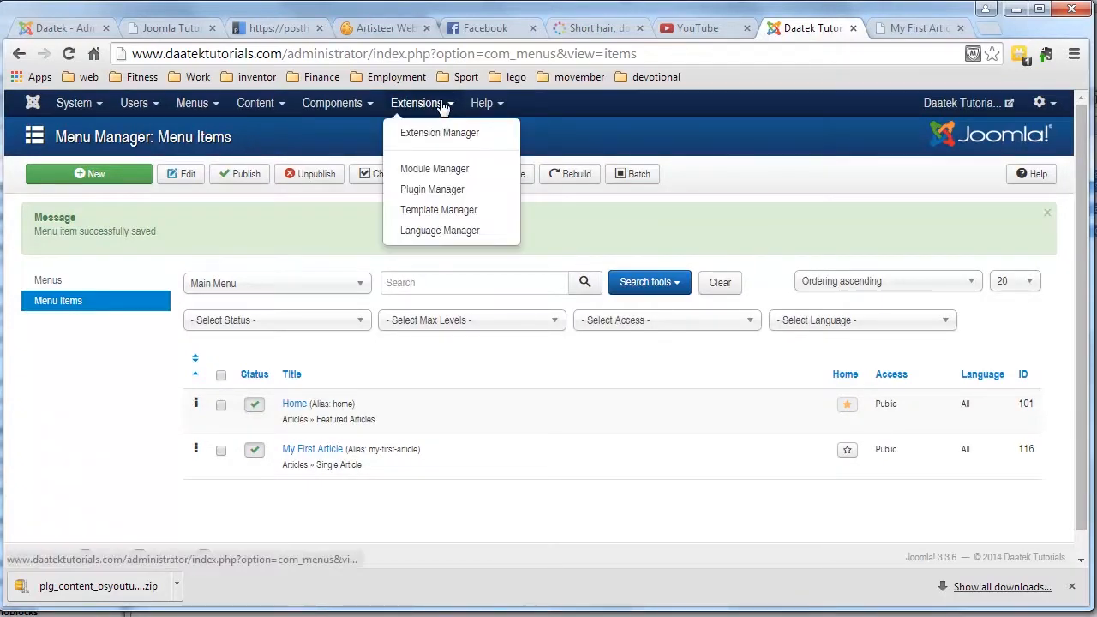
left_click(403, 169)
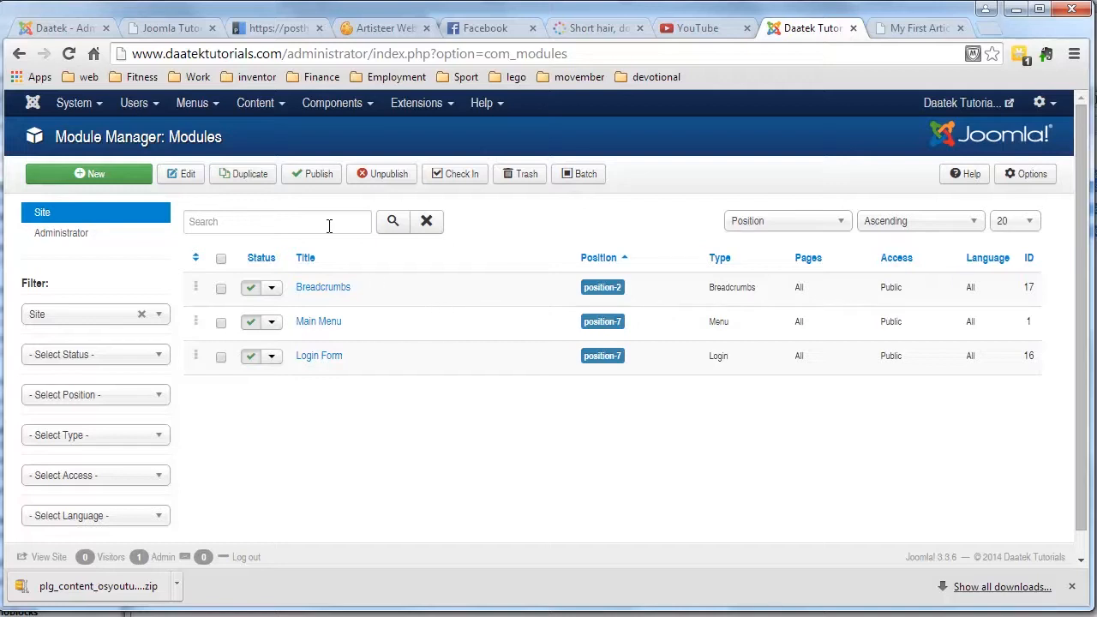
left_click(191, 103)
mouse_move(202, 172)
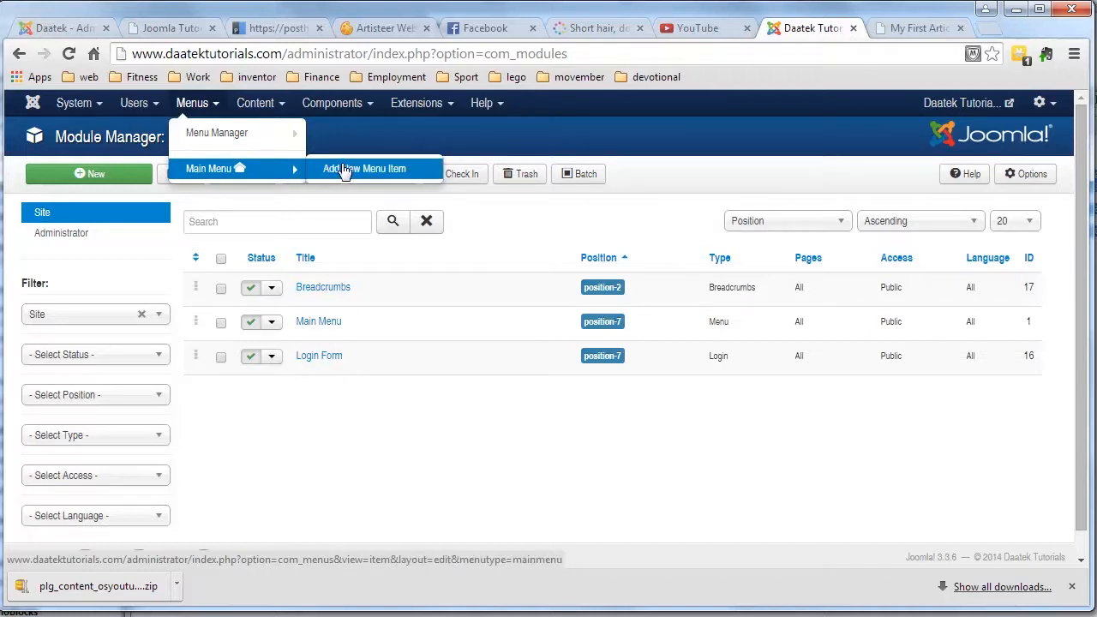
mouse_move(417, 110)
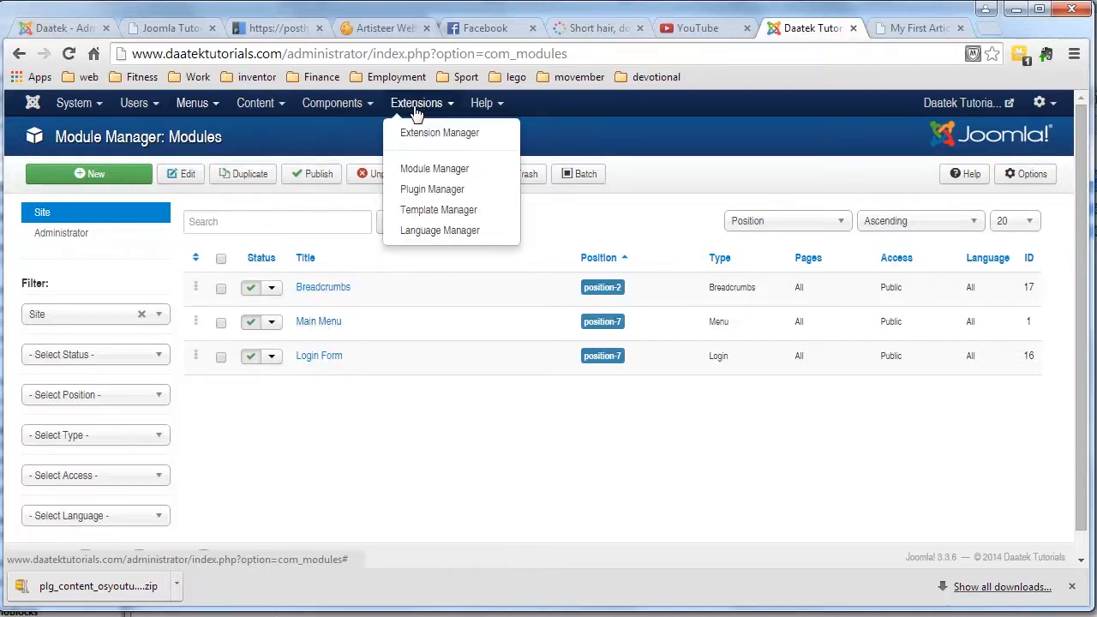
left_click(426, 332)
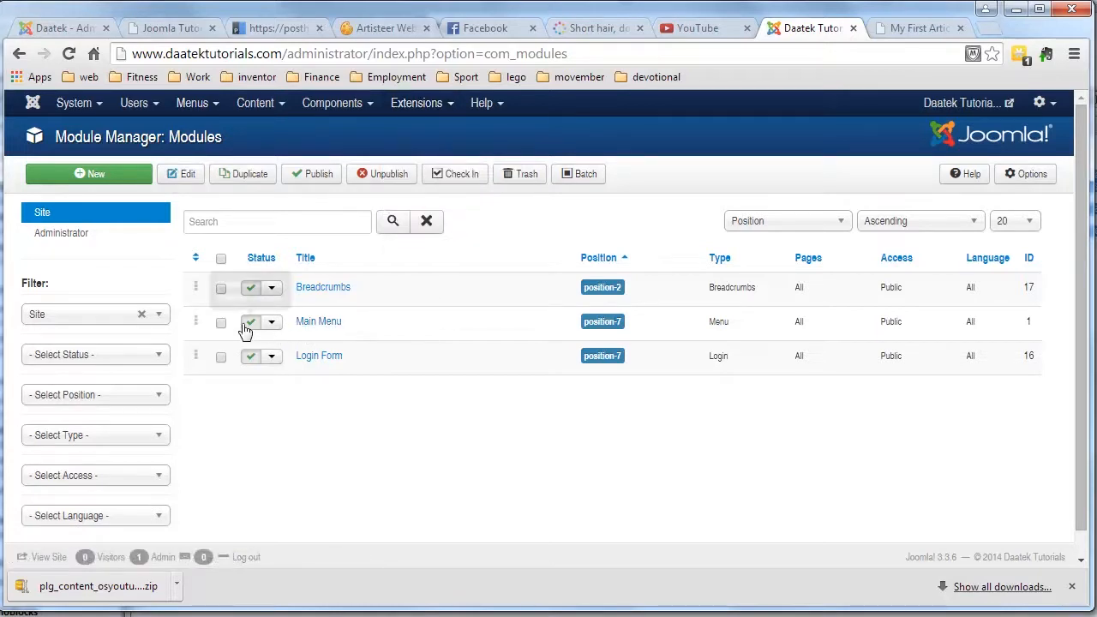
View the Main Menu module's title and settings, then close it without changes.
left_click(324, 328)
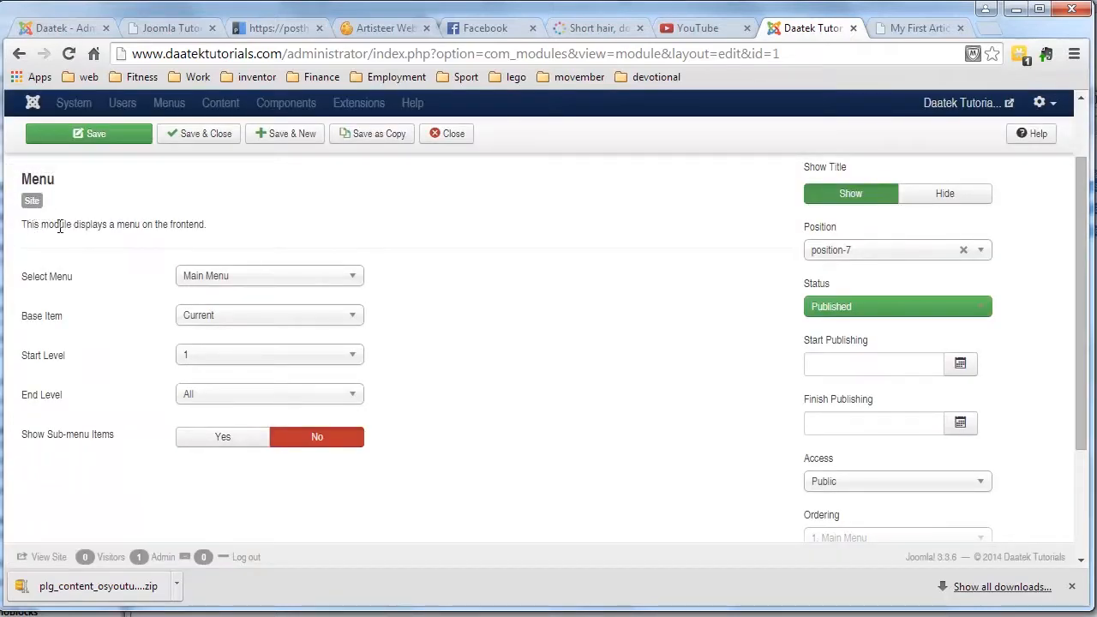
scroll(118, 227, "up", 2)
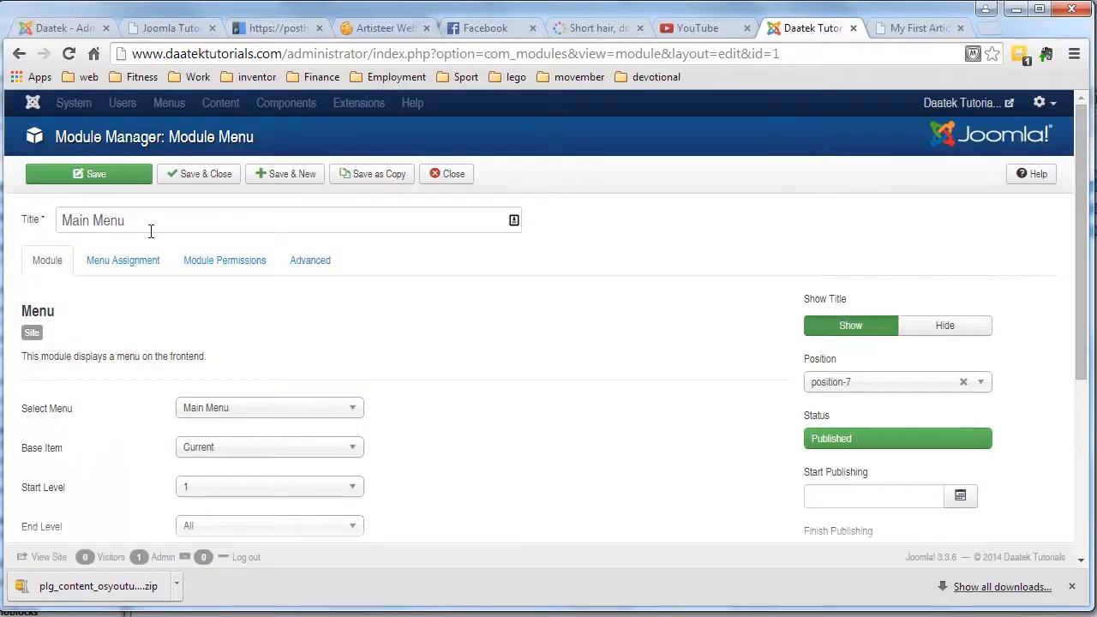
left_click(448, 177)
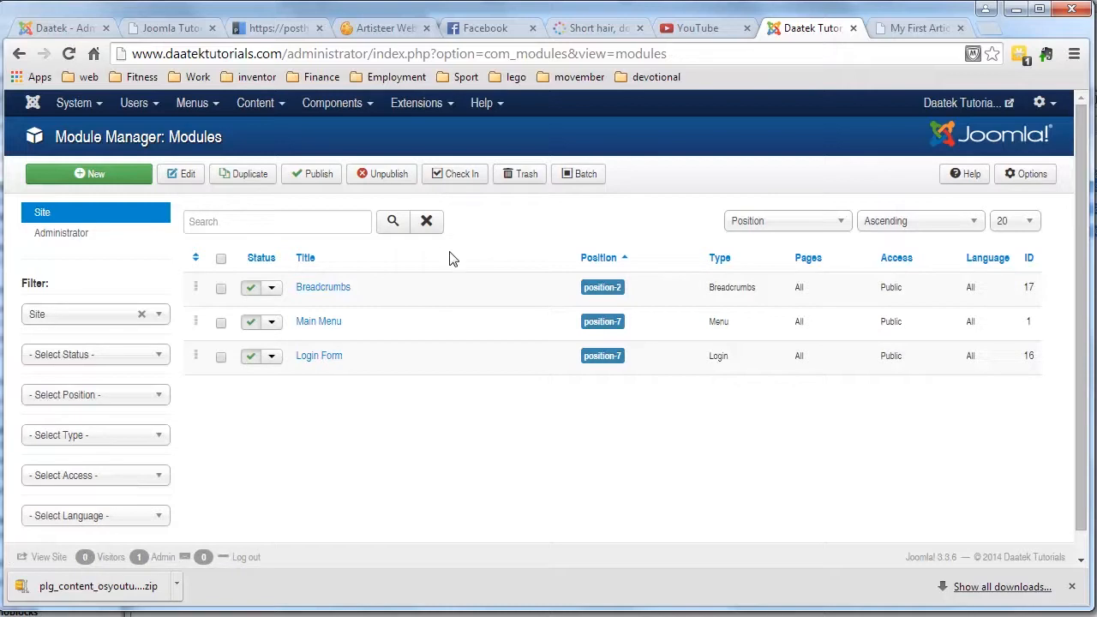
Look through the module types offered for a new module, including Menu, then cancel creating one.
left_click(116, 183)
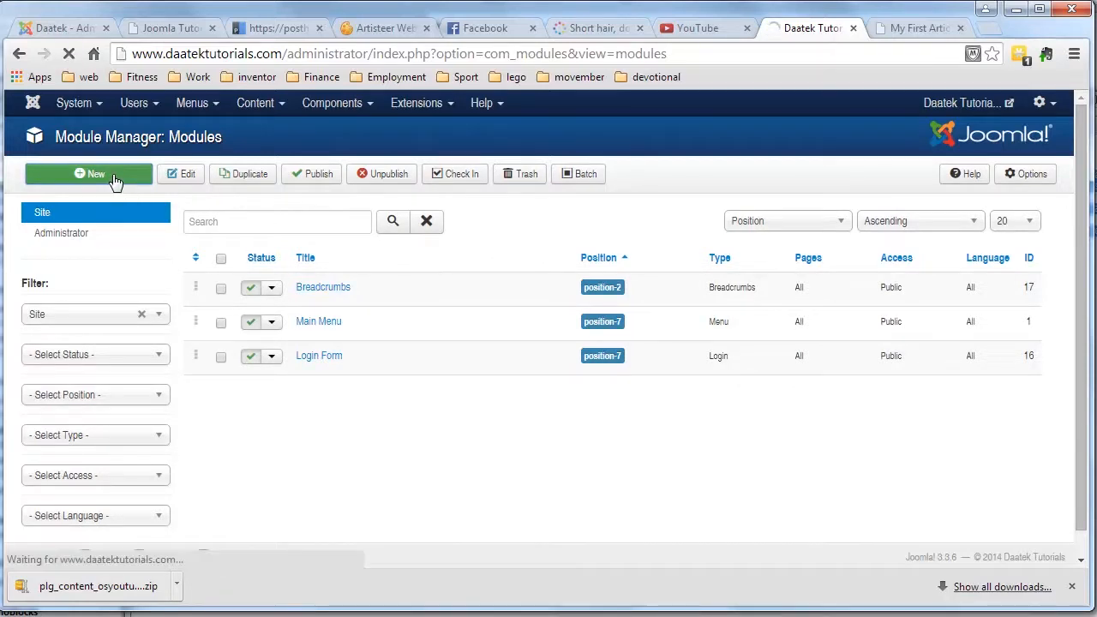
scroll(102, 244, "down", 1)
scroll(59, 233, "down", 4)
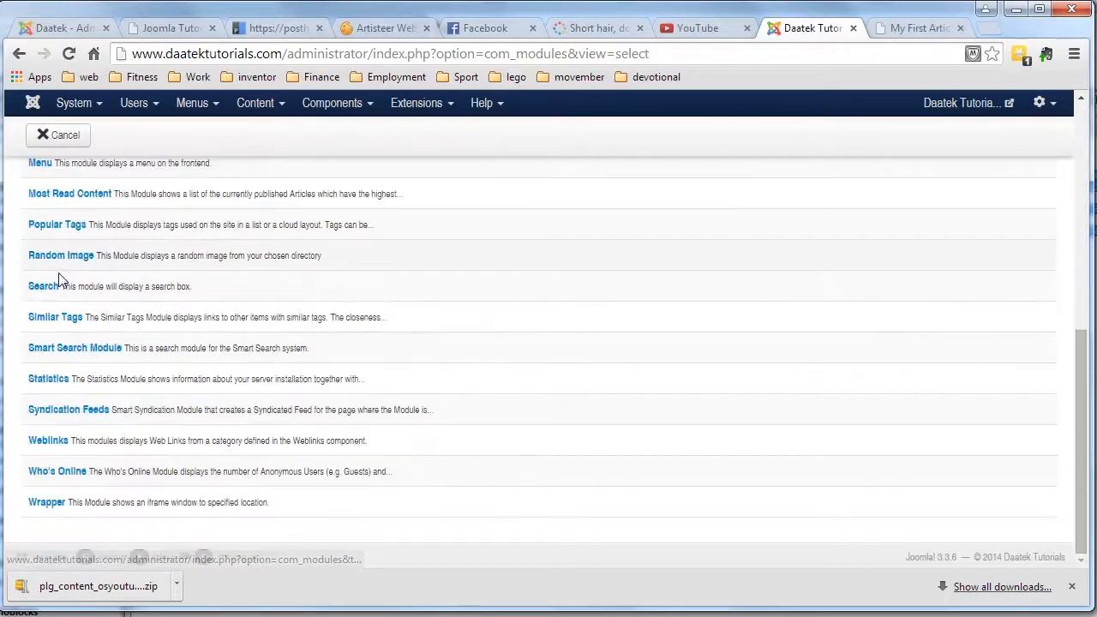
scroll(60, 437, "up", 7)
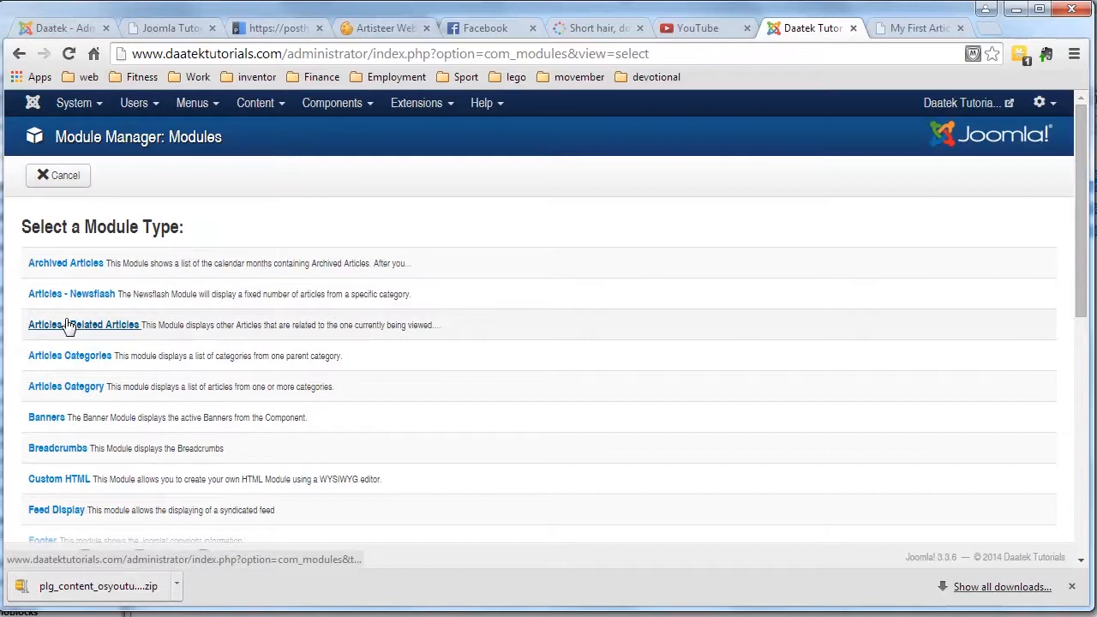
scroll(68, 317, "down", 3)
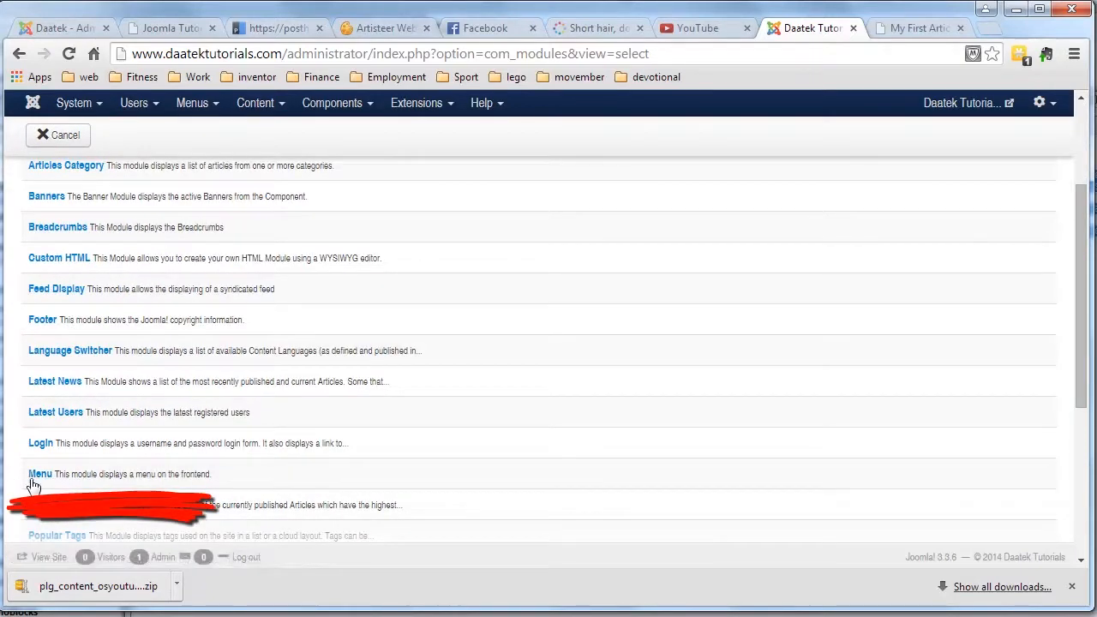
scroll(397, 485, "up", 3)
left_click(68, 177)
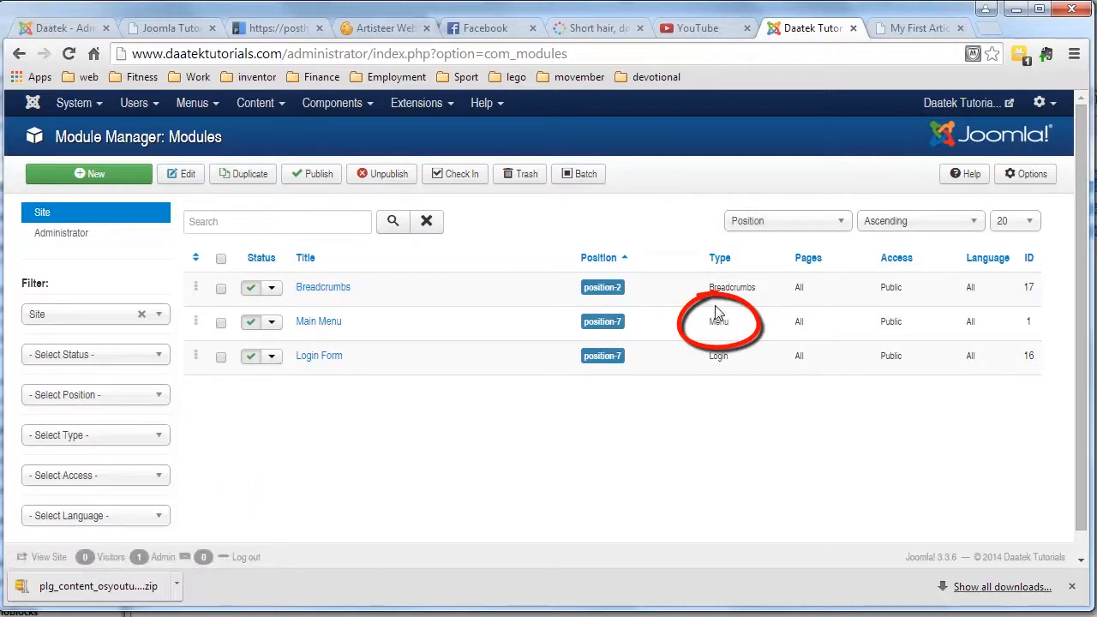
Open the Main Menu module and check the description of its Position setting.
left_click(324, 330)
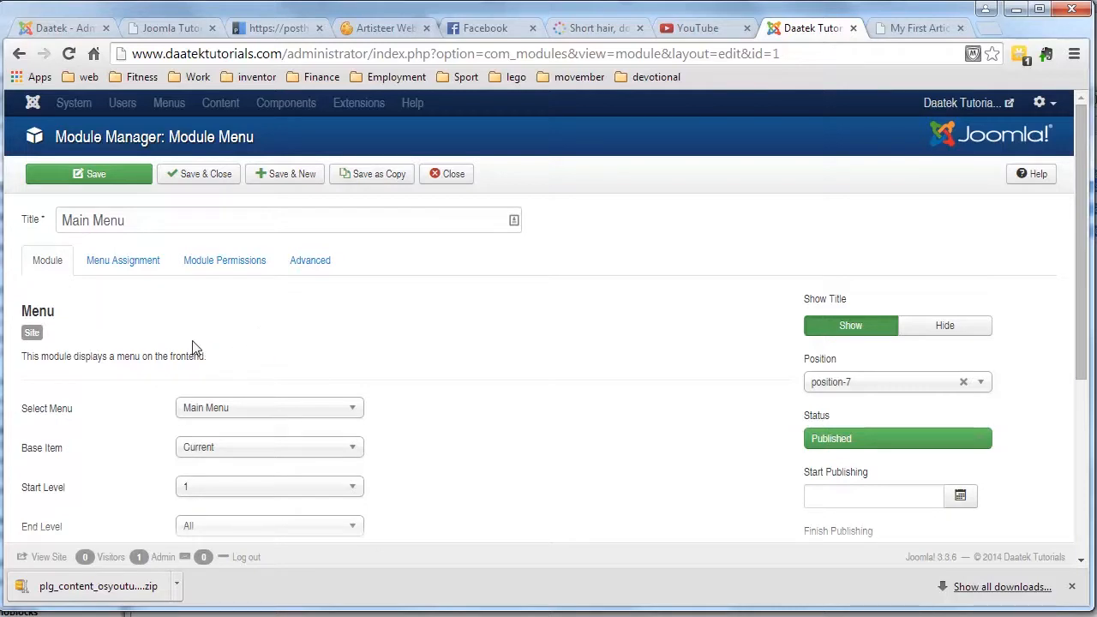
mouse_move(827, 363)
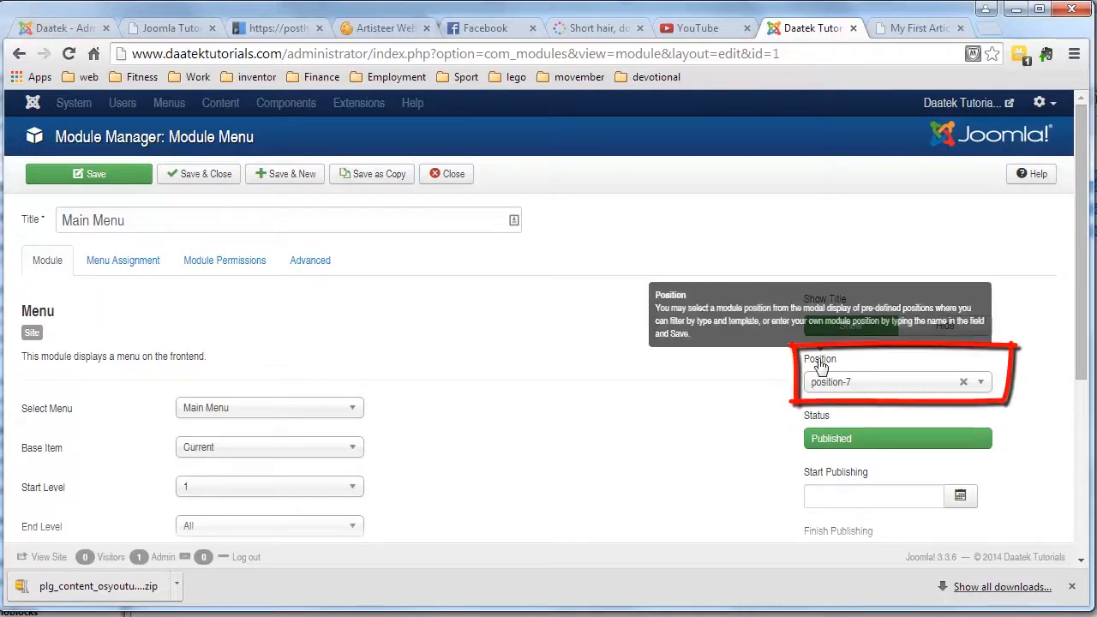
Set the Main Menu module's position to Position 1 [position-1] of the Daatektutorialsv2 template and save the module.
left_click(981, 383)
scroll(793, 399, "down", 3)
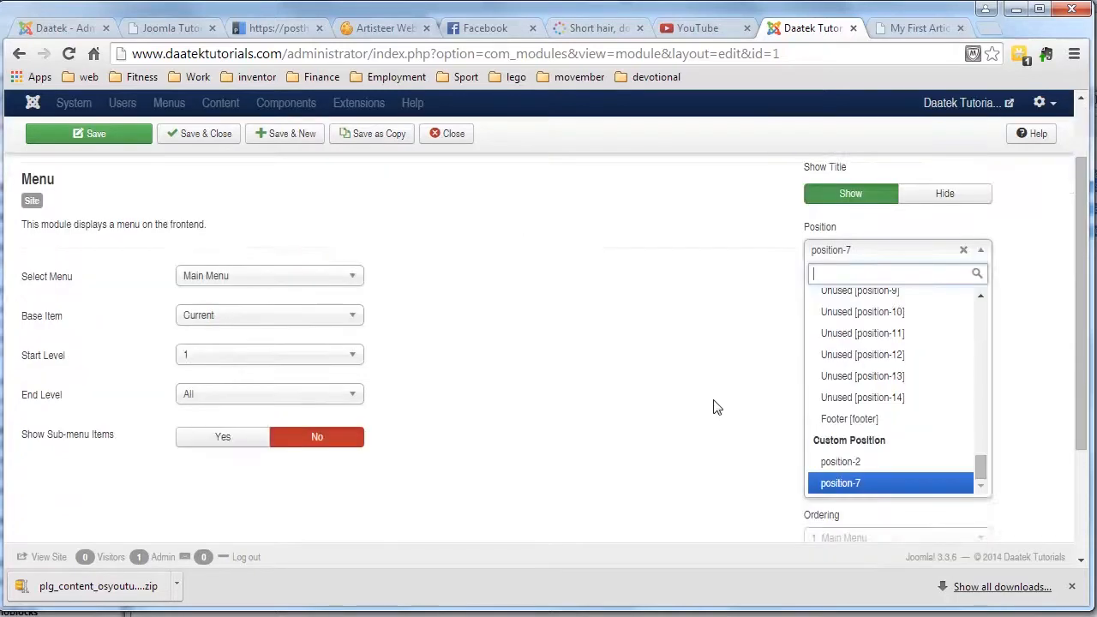
left_click_drag(982, 383, 971, 221)
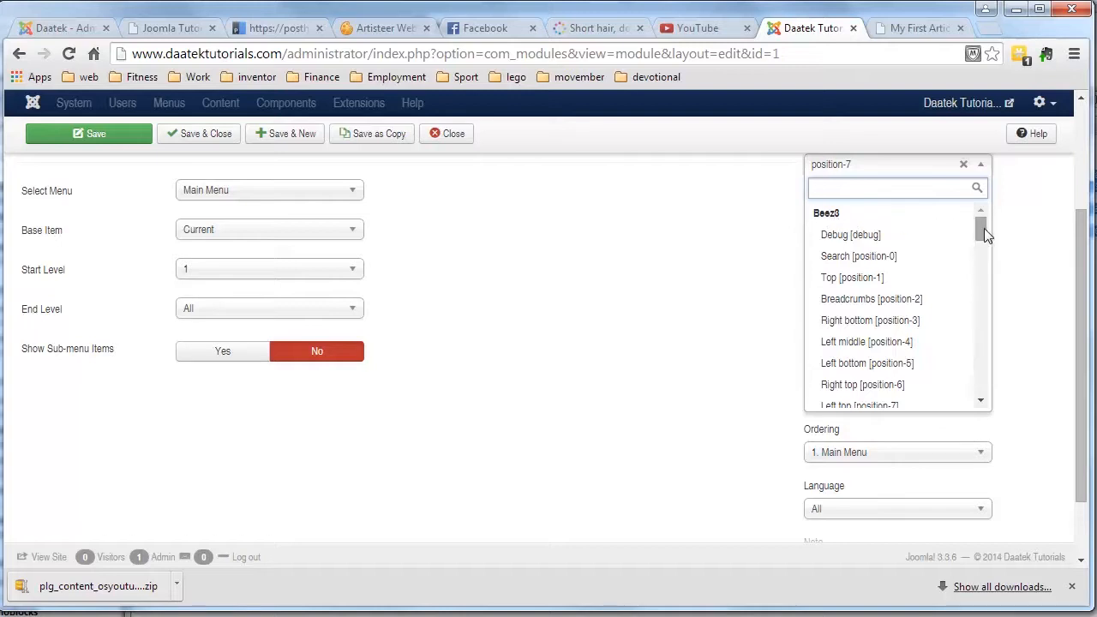
left_click_drag(985, 231, 992, 274)
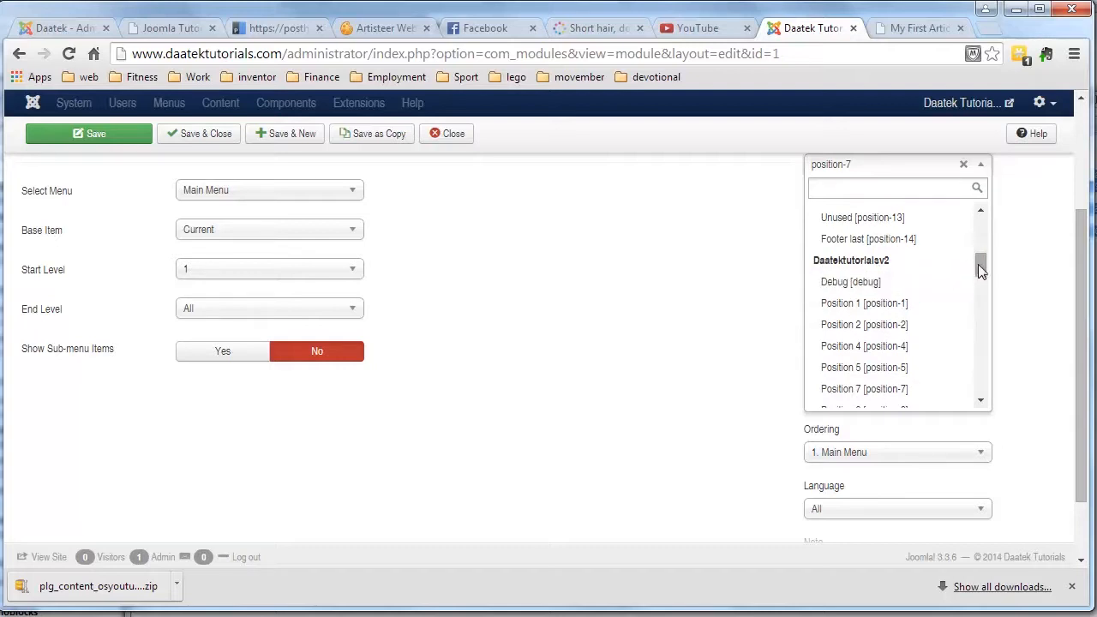
left_click(865, 304)
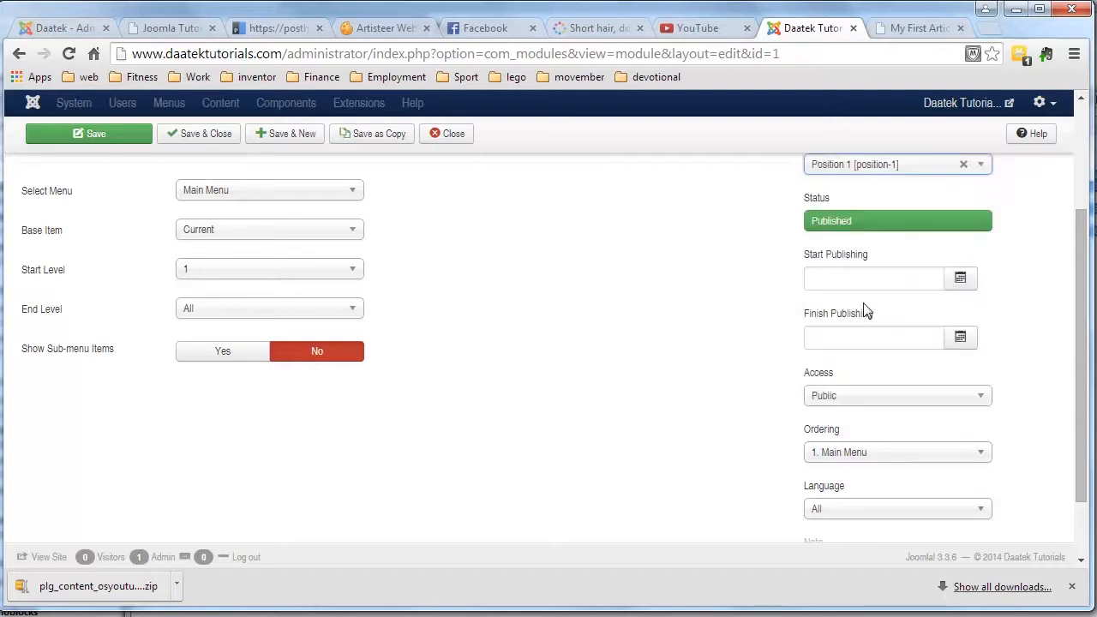
scroll(748, 308, "up", 1)
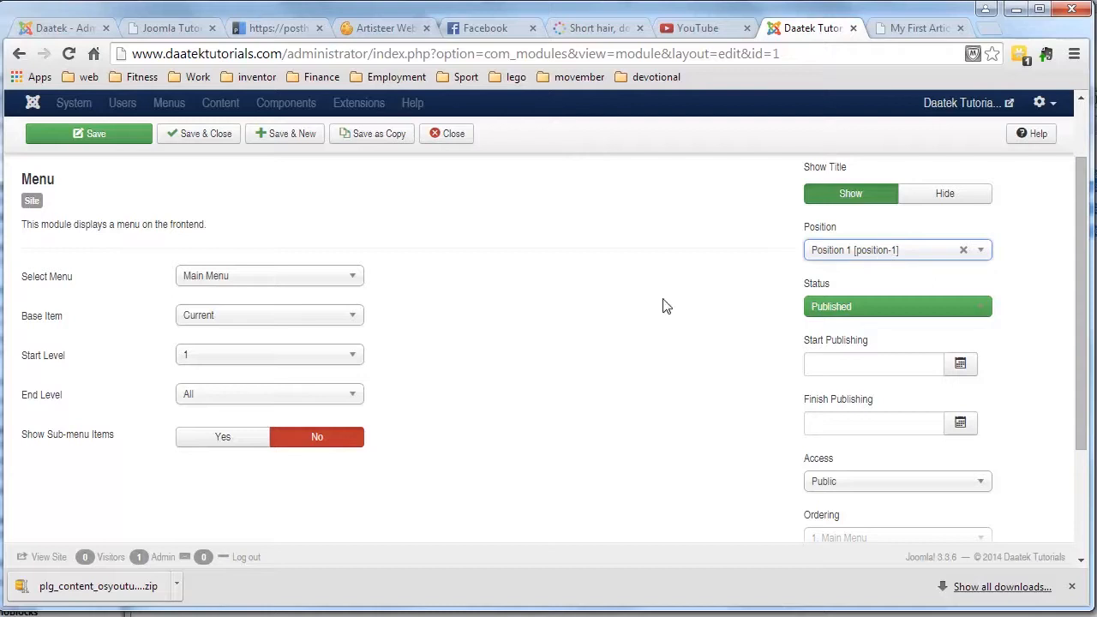
left_click(112, 133)
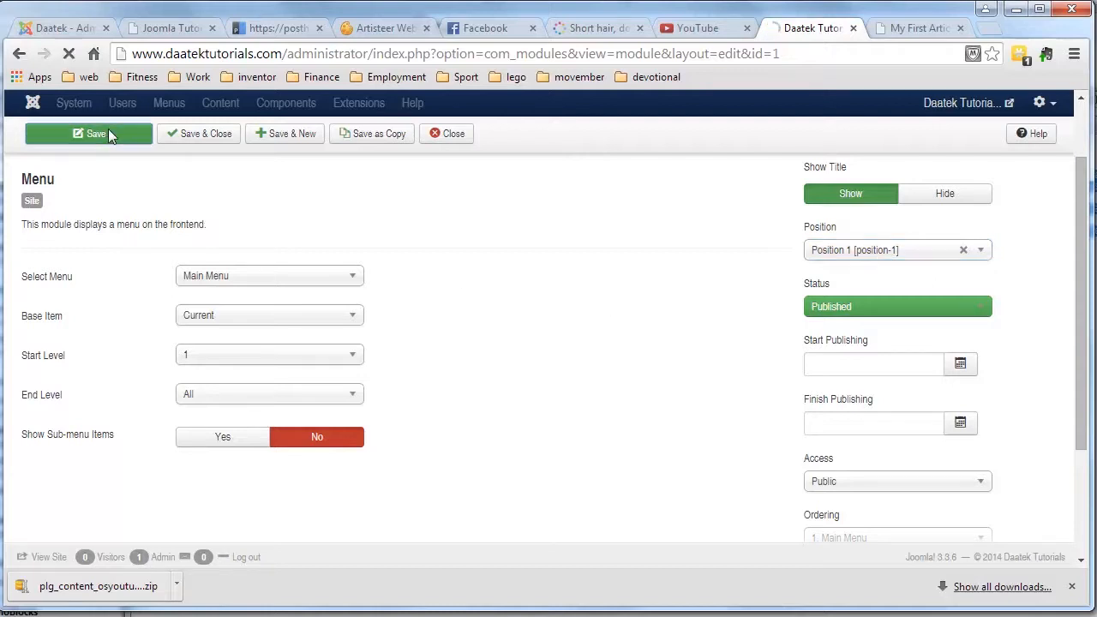
Reload the public site's article page and test the relocated menu by opening Home and My First Article.
left_click(900, 30)
left_click(69, 54)
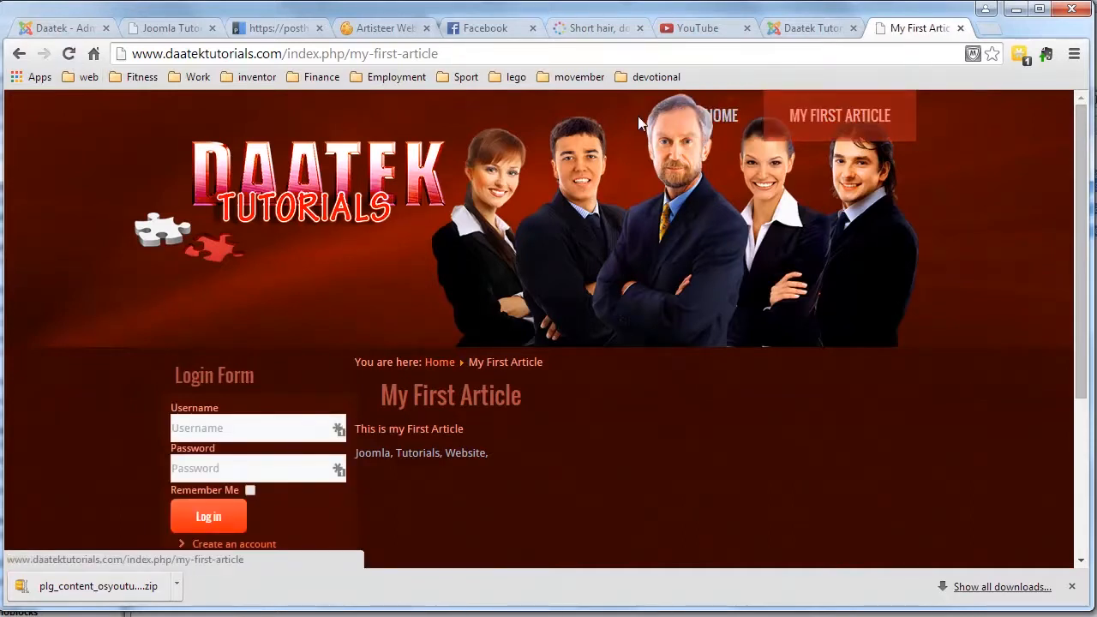
left_click(727, 115)
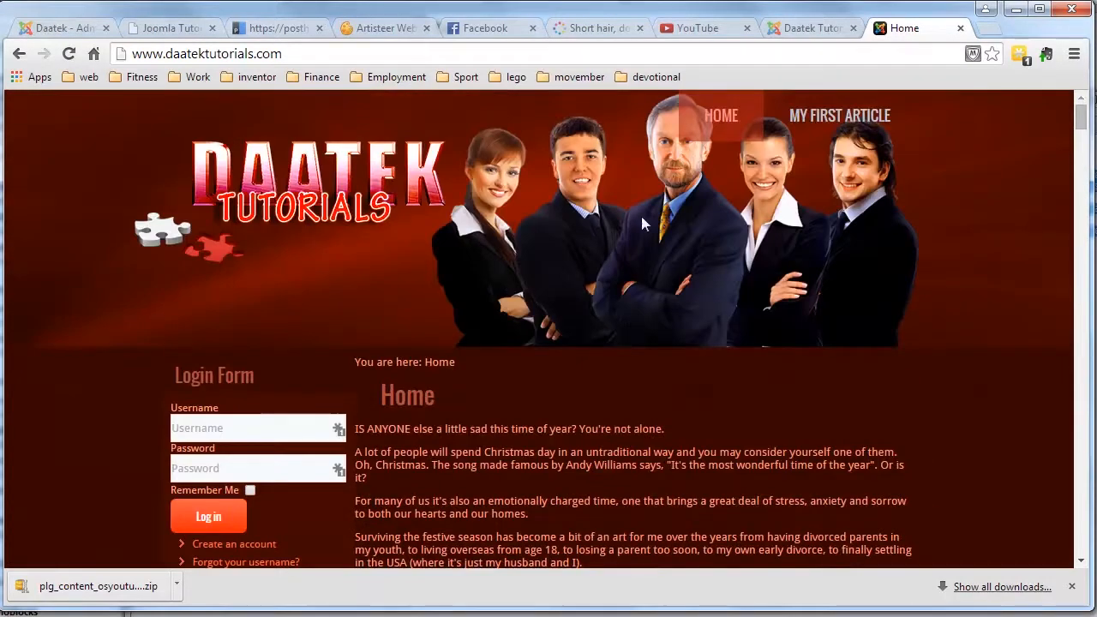
left_click(804, 116)
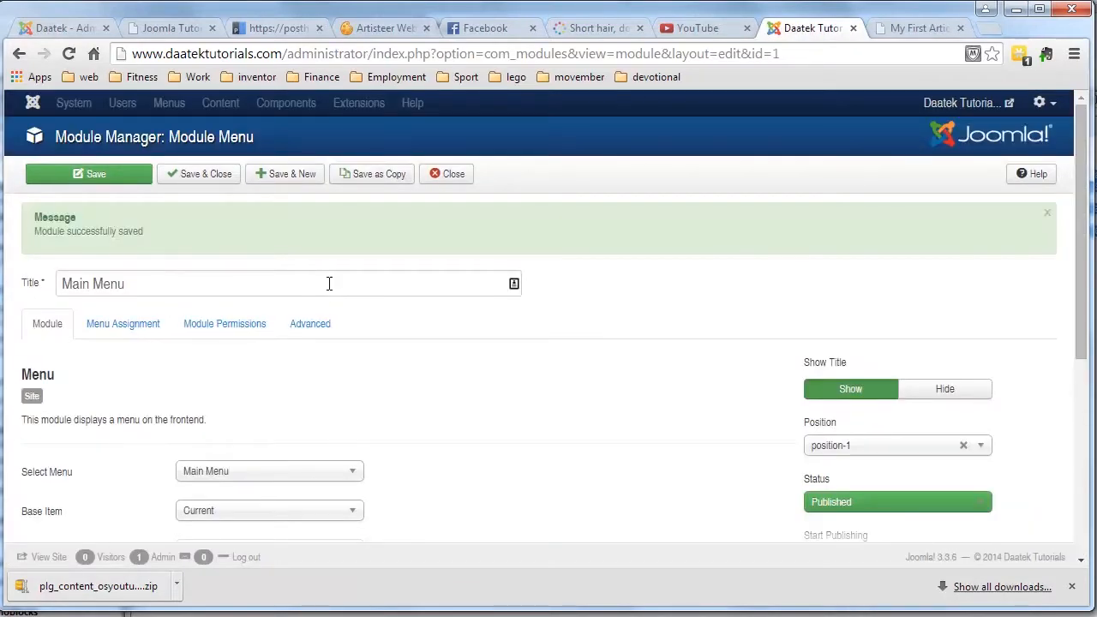
scroll(328, 284, "down", 4)
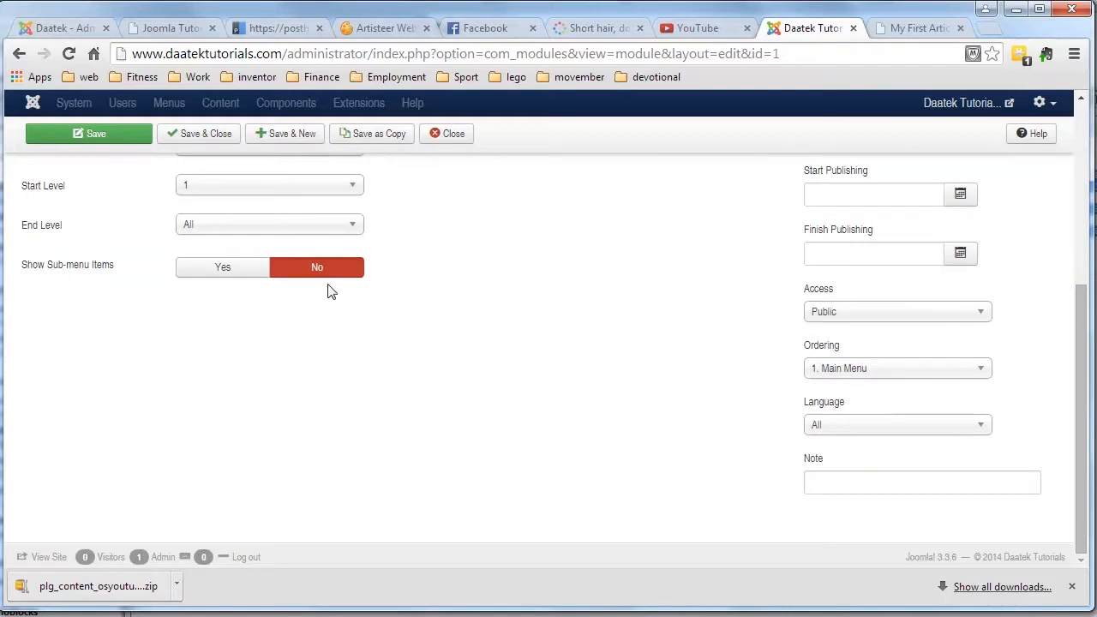
scroll(328, 284, "up", 4)
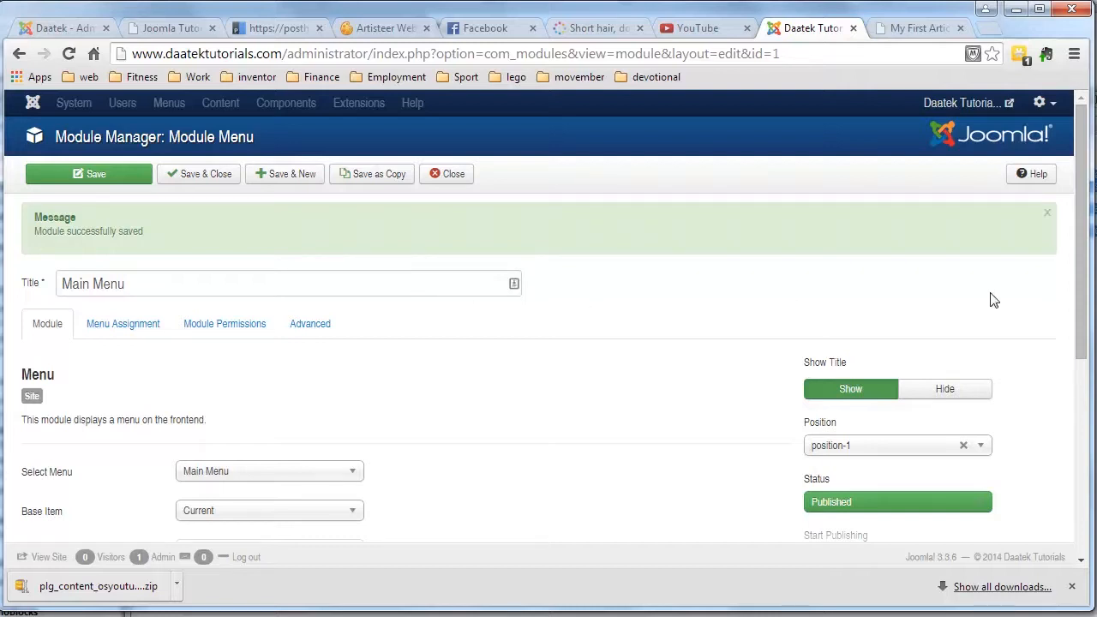
mouse_move(1082, 305)
left_mouse_down()
mouse_move(1078, 481)
mouse_move(1079, 291)
left_mouse_up()
mouse_move(1078, 322)
left_mouse_down()
mouse_move(1092, 512)
mouse_move(1095, 321)
left_mouse_up()
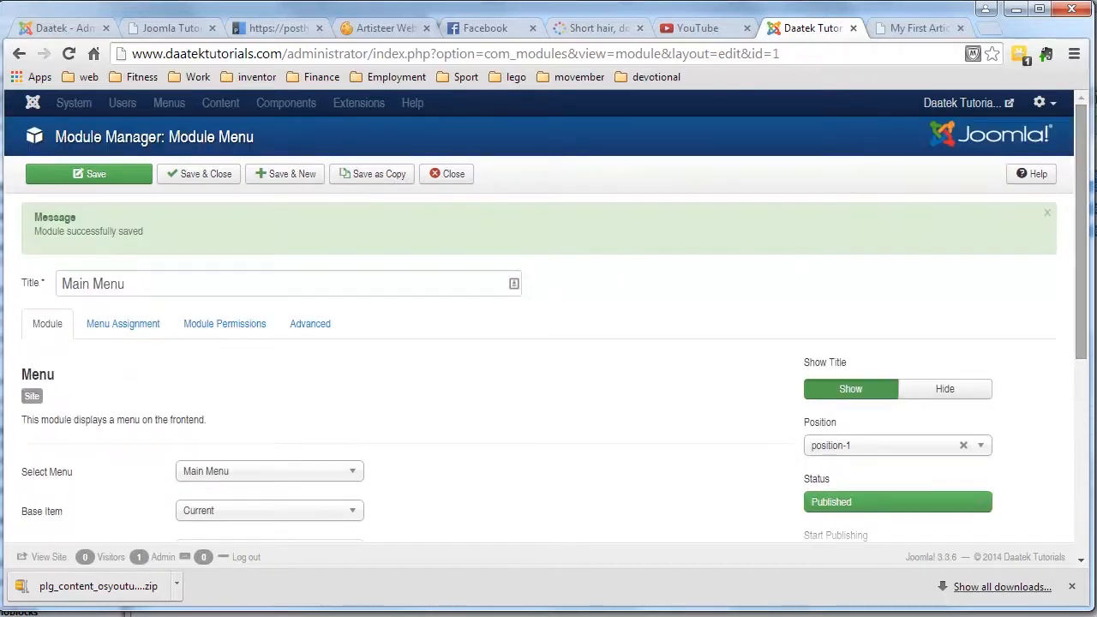